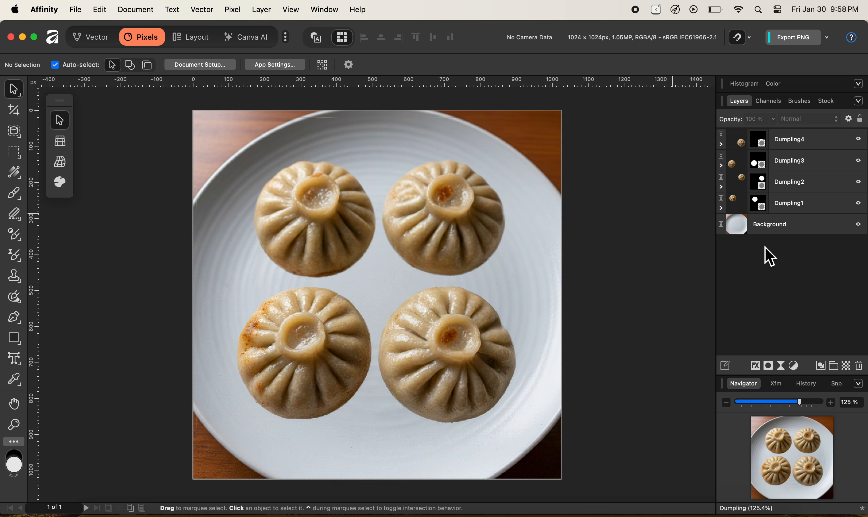
click(775, 232)
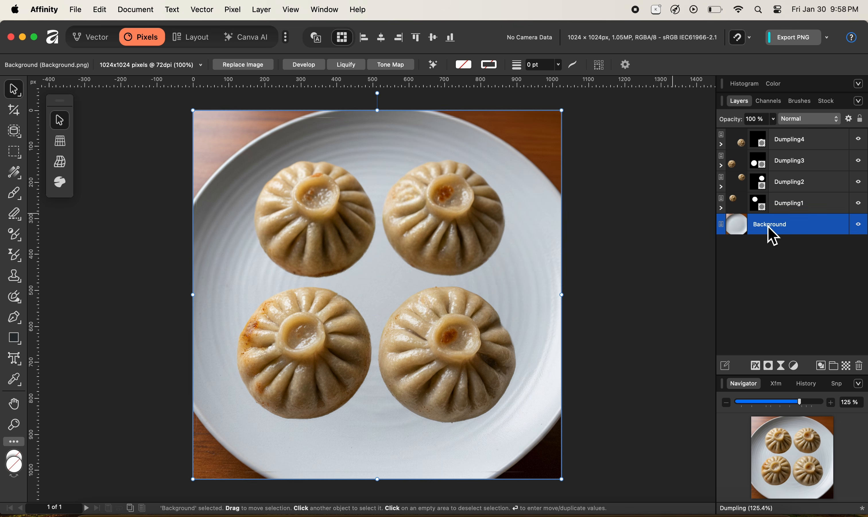
click(793, 204)
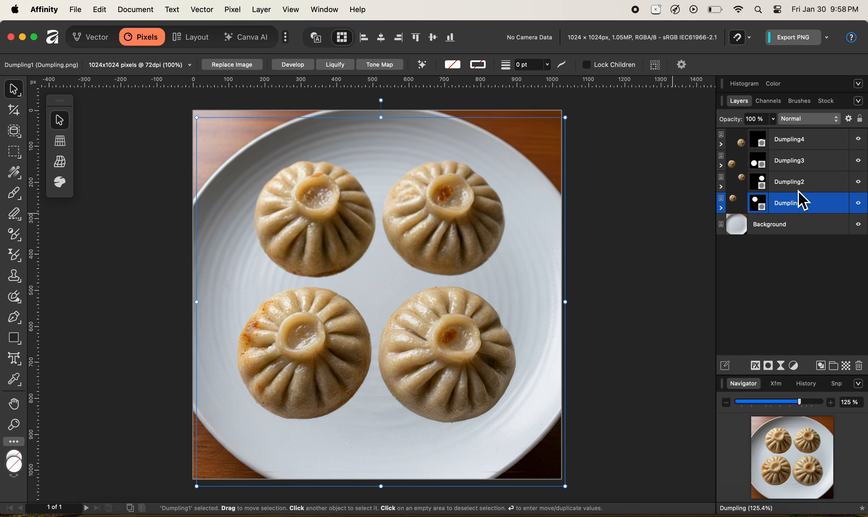
click(802, 142)
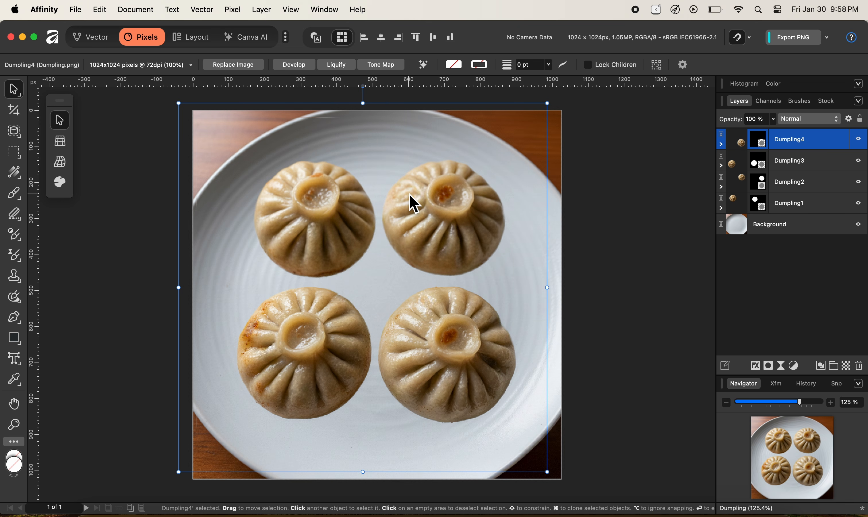
Step: Enable the Slice studio among the available studios and switch to it
click(287, 42)
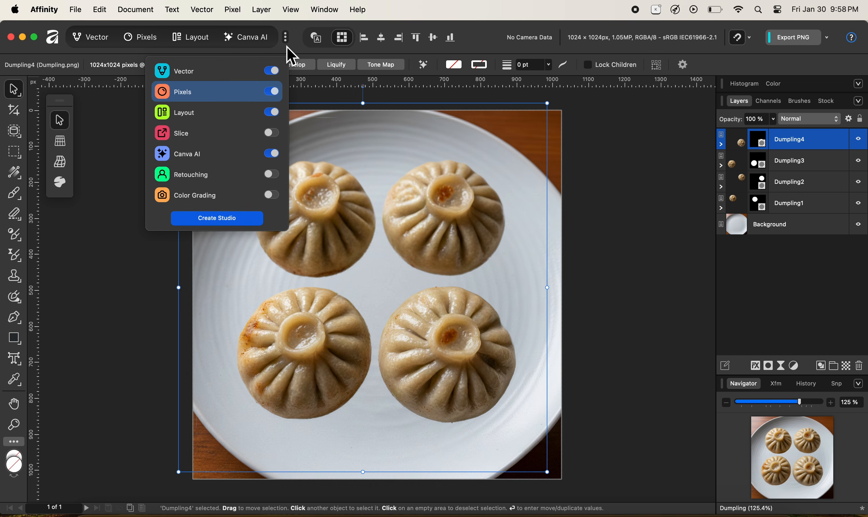
click(273, 134)
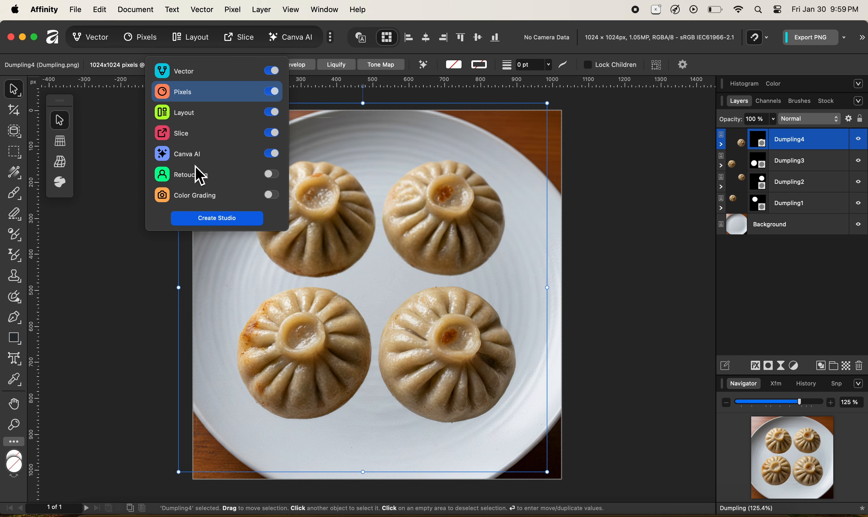
click(117, 224)
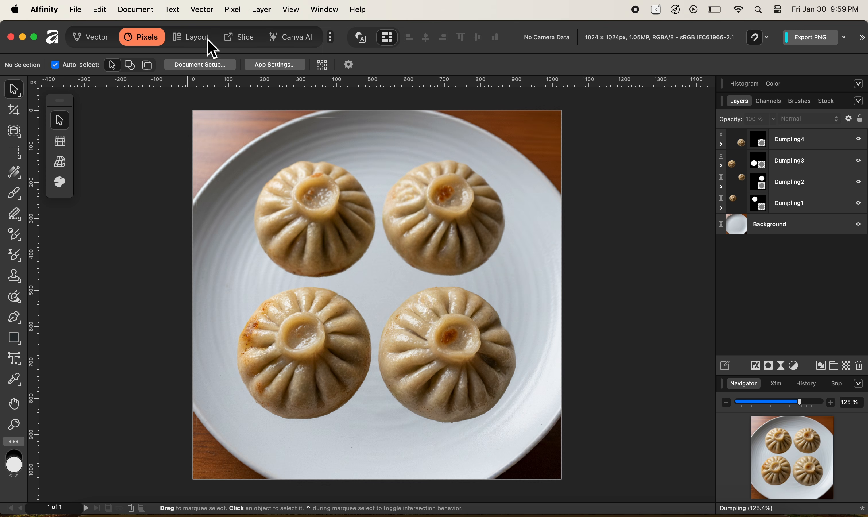
click(243, 40)
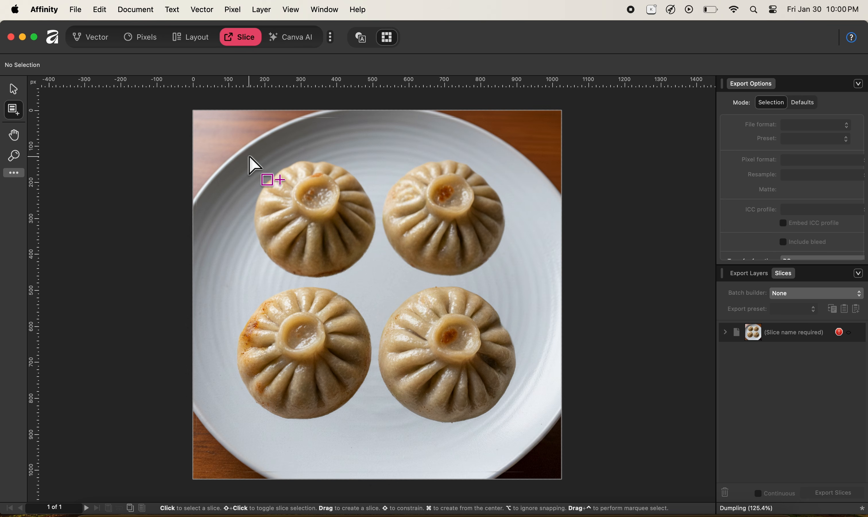
Step: Draw a slice about 757 × 766 px around the four dumplings and extend its left edge to a width of about 804 px
drag(249, 158, 521, 433)
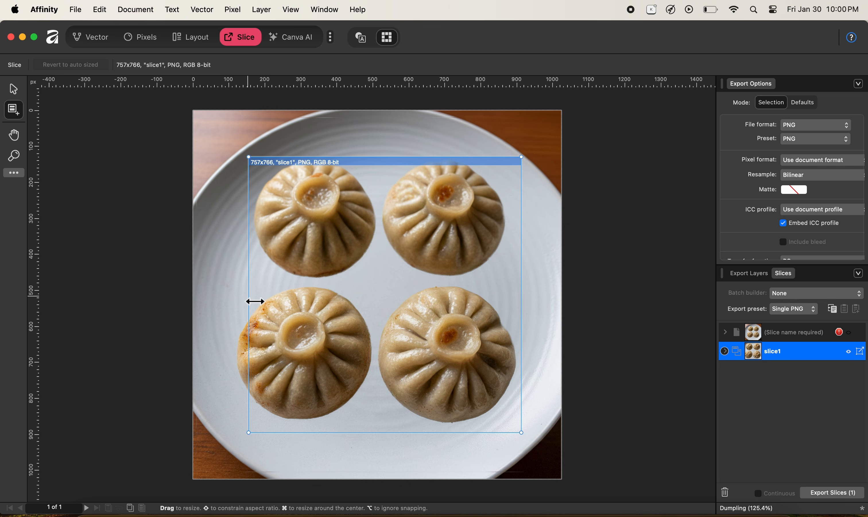
drag(253, 301, 237, 302)
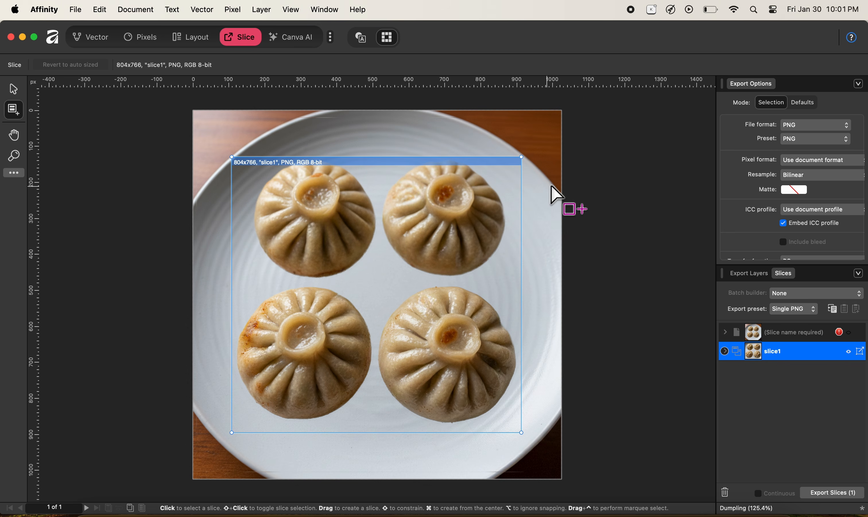
Step: Set the export file format of the slice around the four dumplings to JPEG, keeping the export options in Selection mode
click(803, 104)
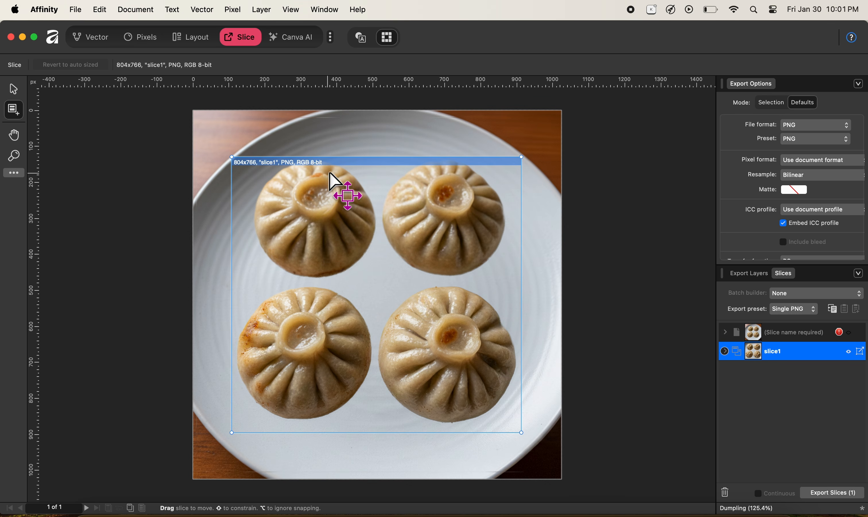
click(772, 105)
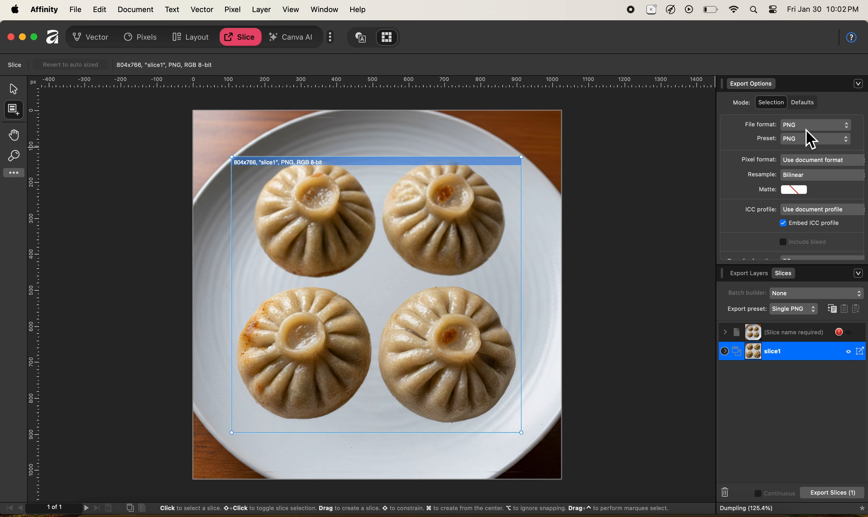
click(817, 126)
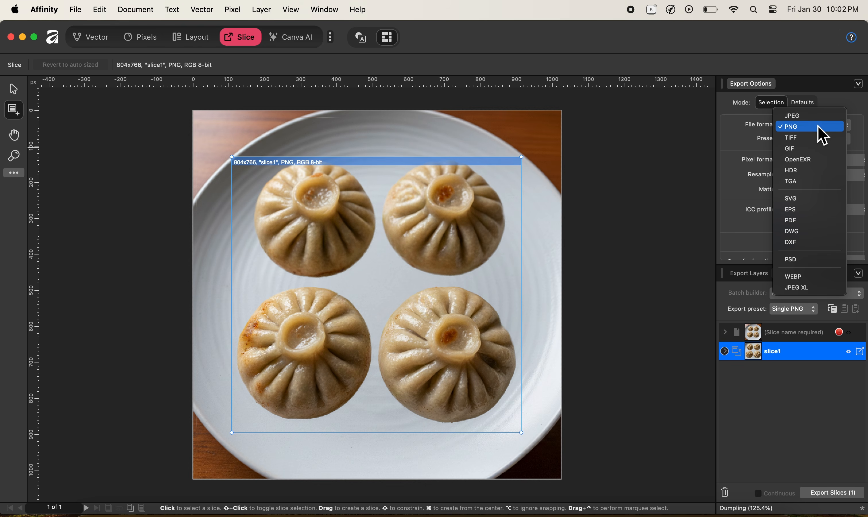
click(811, 119)
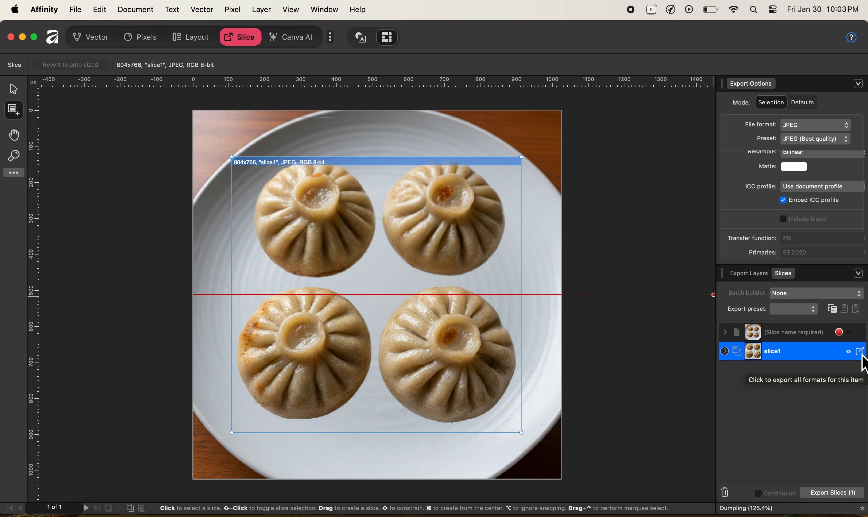
Step: Export the slice around the four dumplings as alldumplings.jpg into the Exported folder on the Desktop
click(861, 351)
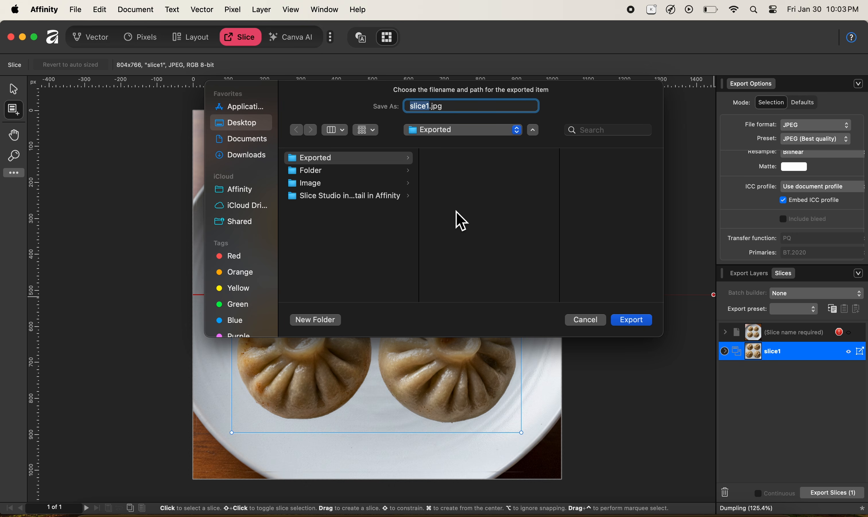
click(331, 159)
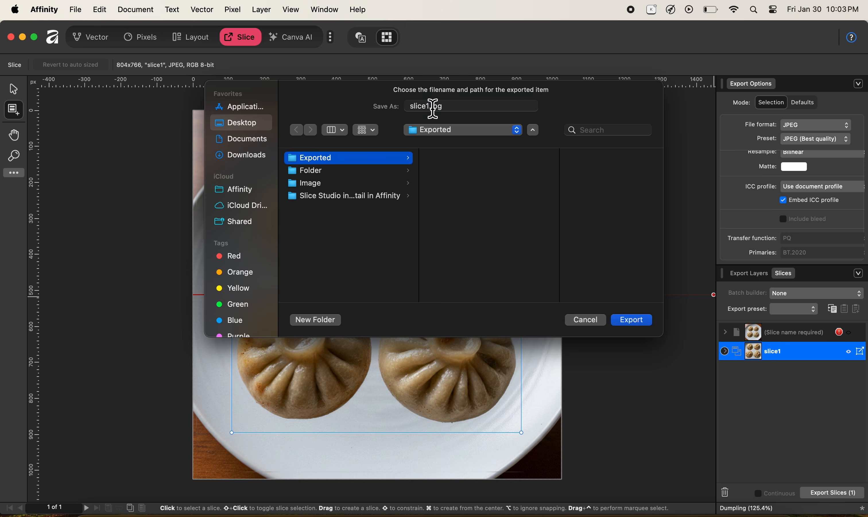
drag(432, 109, 409, 115)
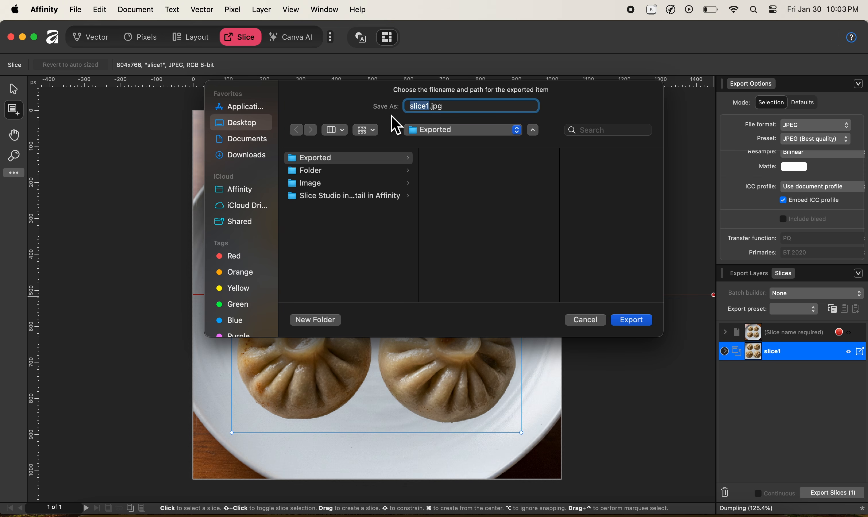
text(alldumplings)
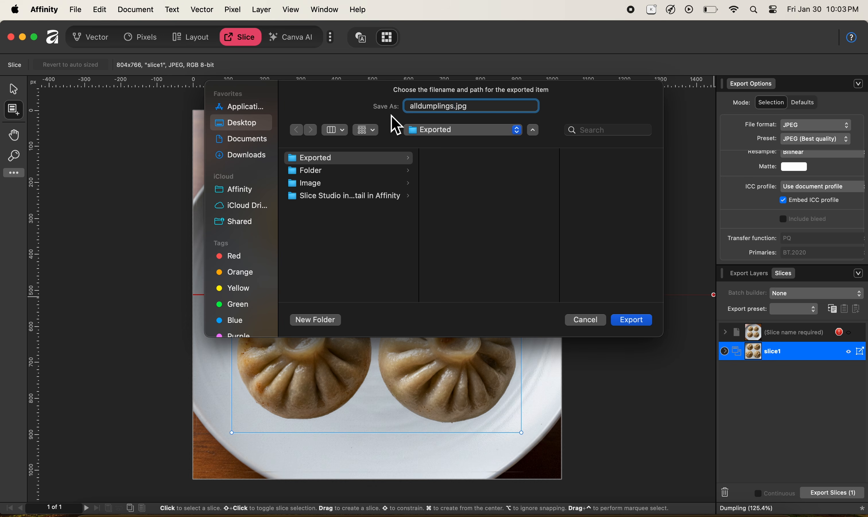
click(640, 323)
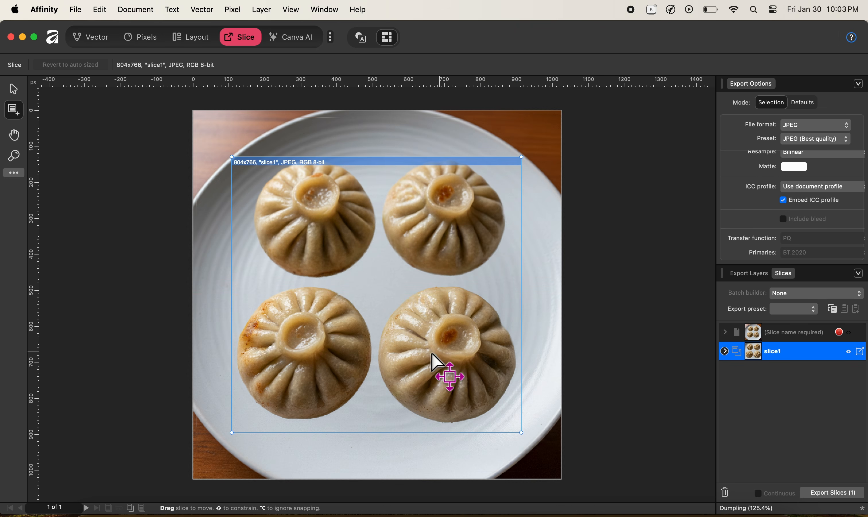
Step: Switch to Finder, check the exported image in the Desktop's Exported folder using a new tab, and return to Affinity
click(93, 511)
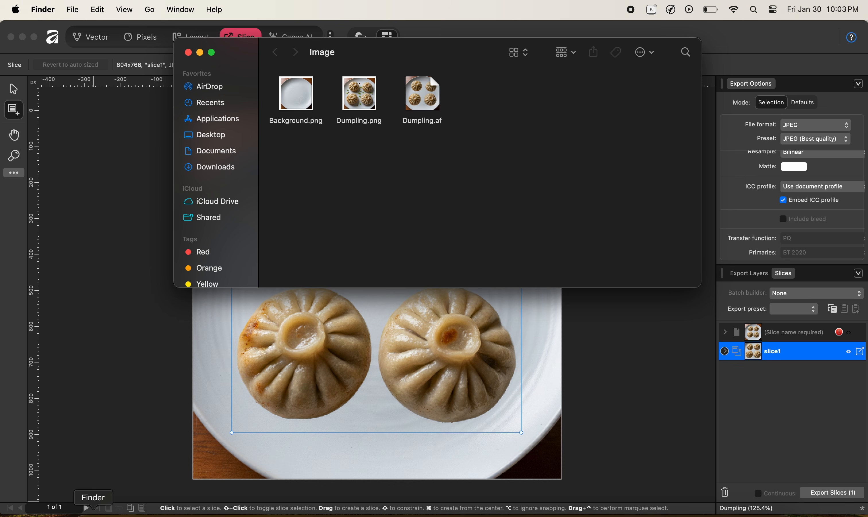
right_click(218, 135)
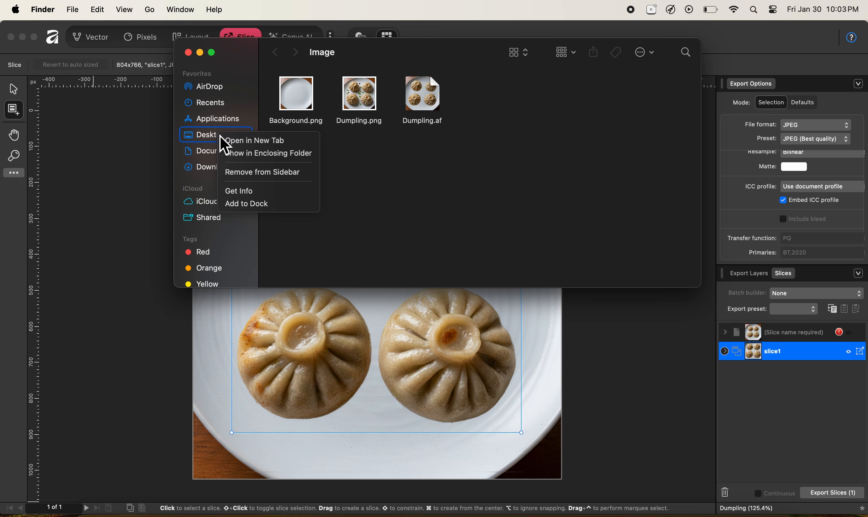
click(248, 141)
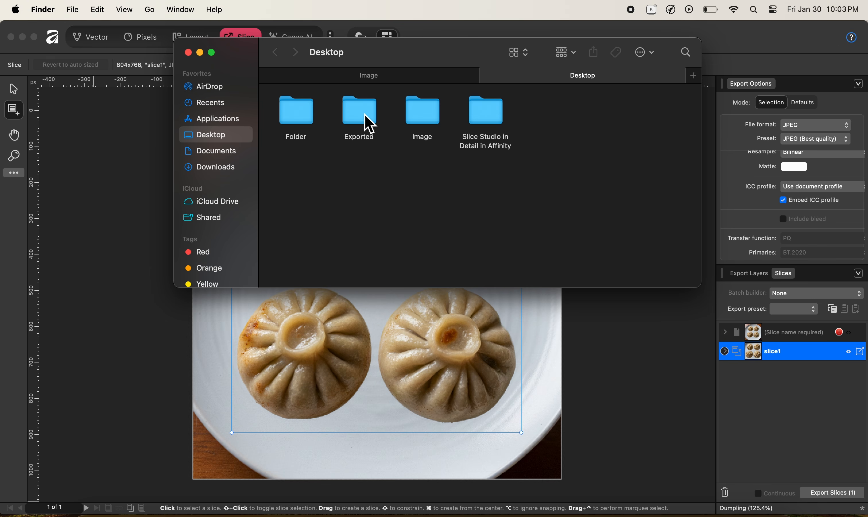
double_click(368, 127)
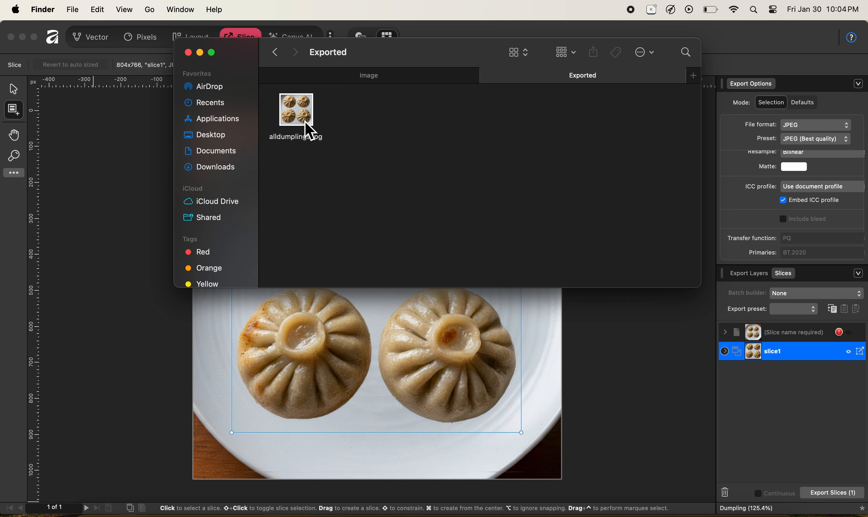
click(759, 68)
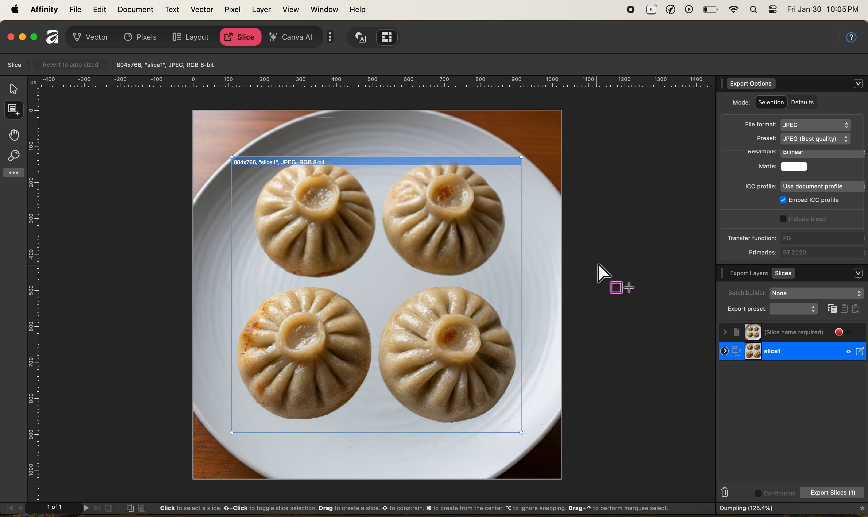
Step: Create slices from the four export layers Dumpling1 to Dumpling4
click(749, 274)
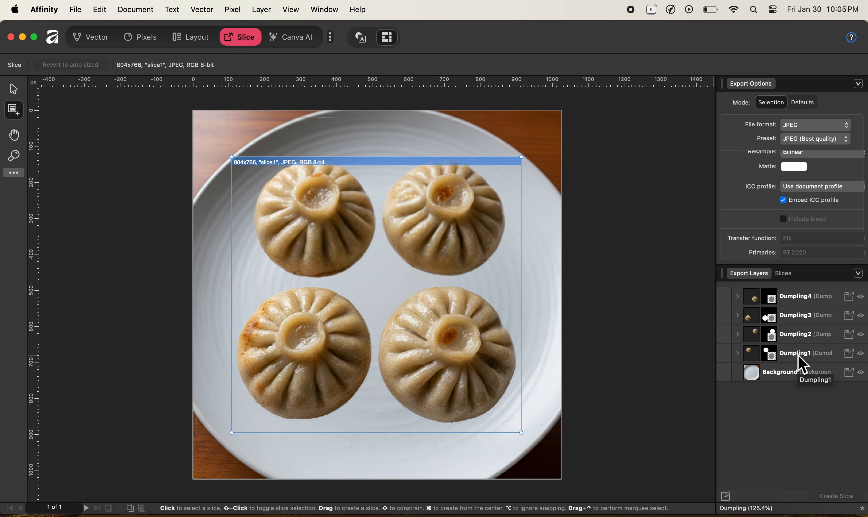
click(796, 355)
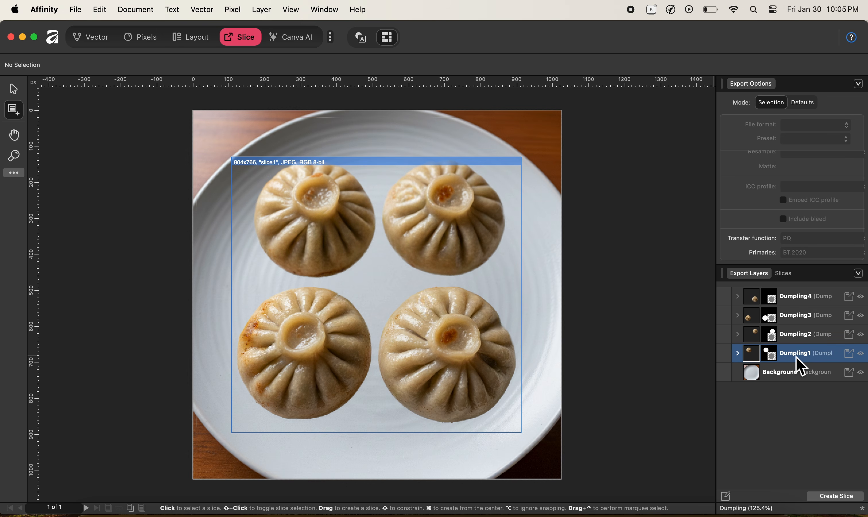
shift+click(794, 301)
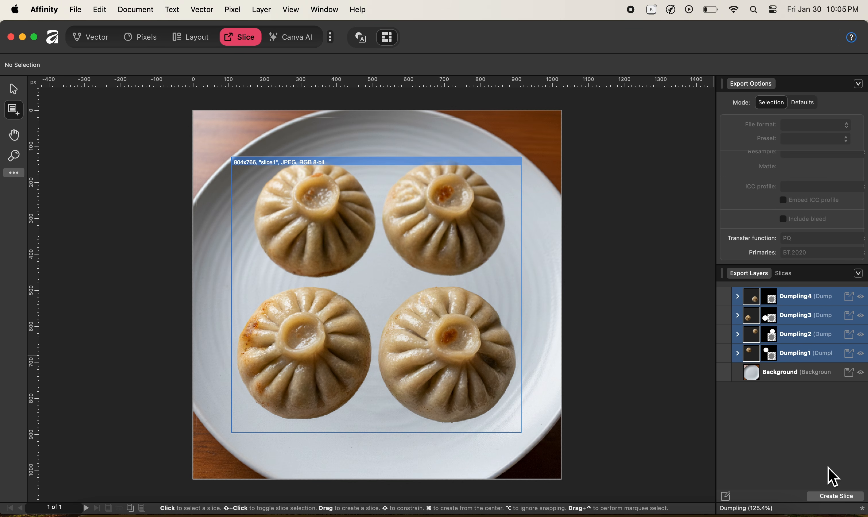
click(831, 498)
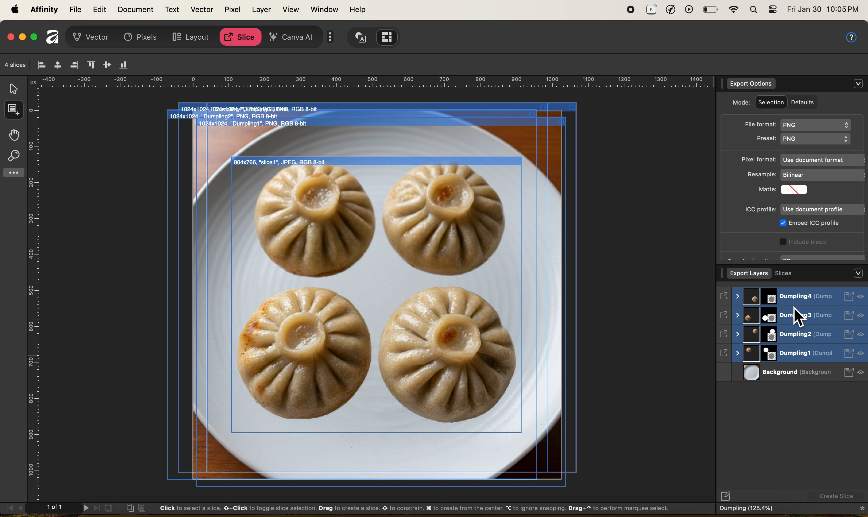
Step: Review the layer-based slices in the slice list, selecting Dumpling1 and Dumpling4 individually and all four dumpling slices together
click(785, 274)
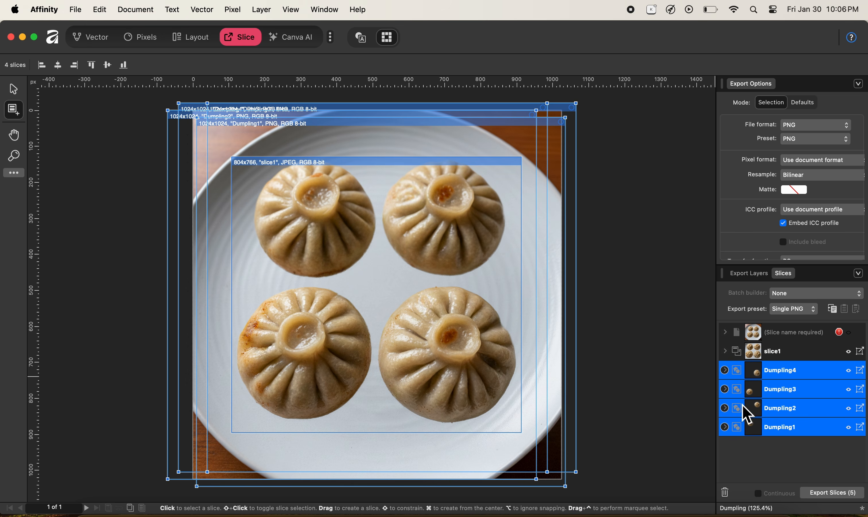
click(791, 428)
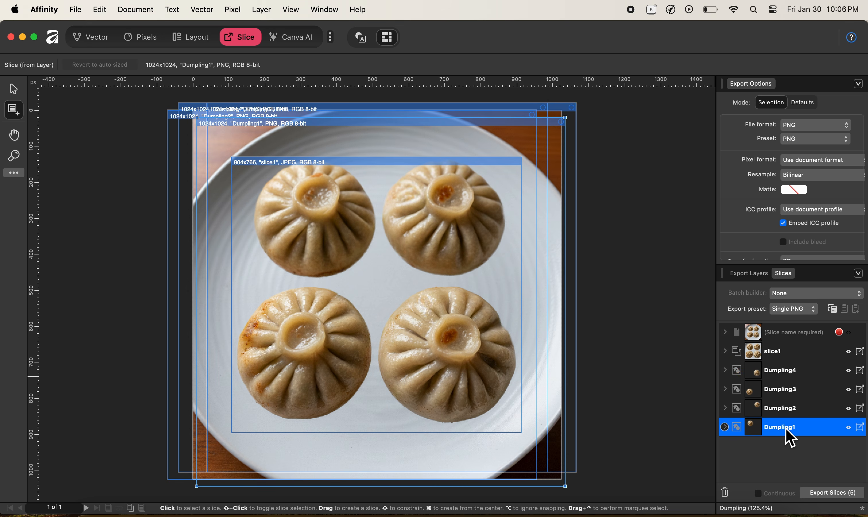
click(791, 375)
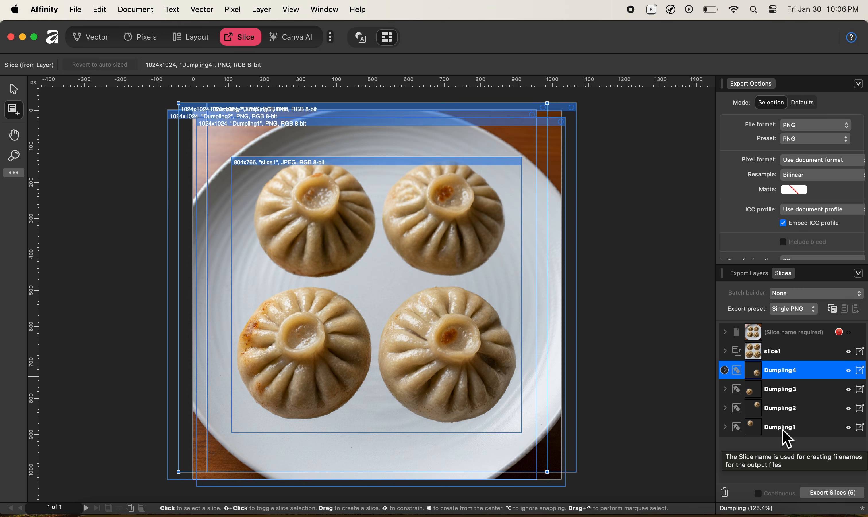
click(784, 430)
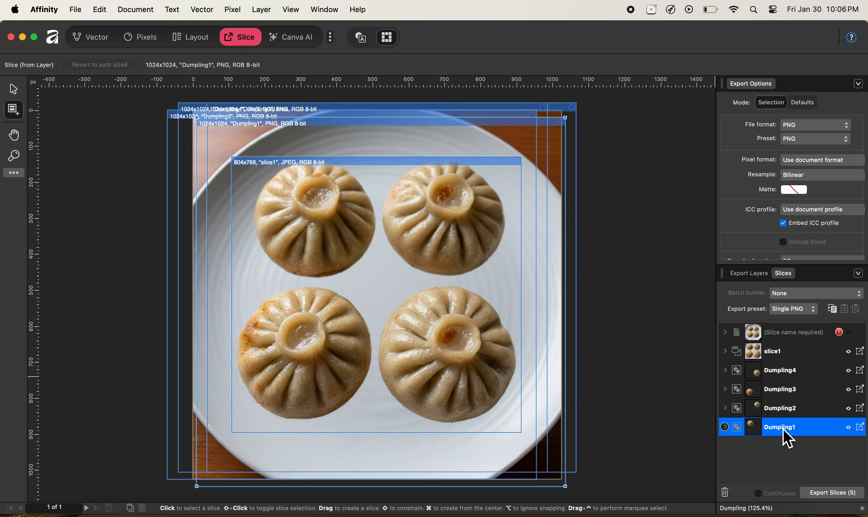
shift+click(793, 373)
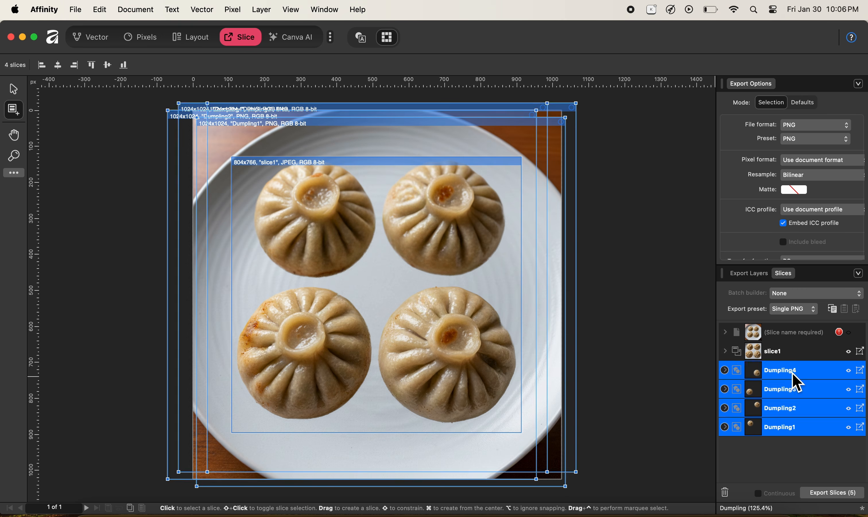
Step: Expand the Dumpling1 slice's export settings and set its PNG export size to 3x
click(786, 430)
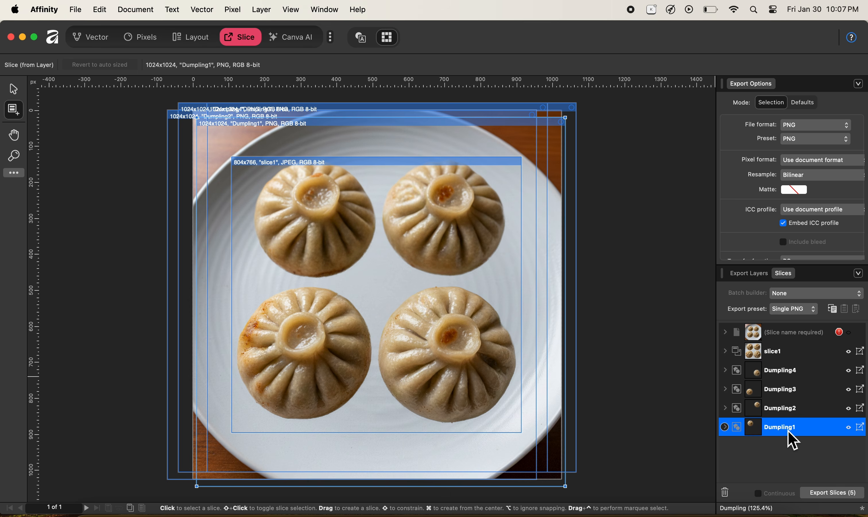
click(724, 427)
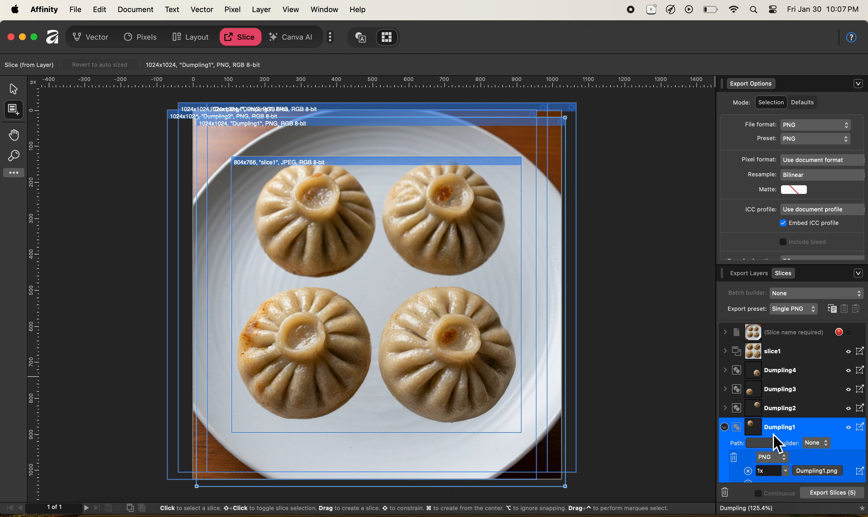
scroll(777, 443, down, 2)
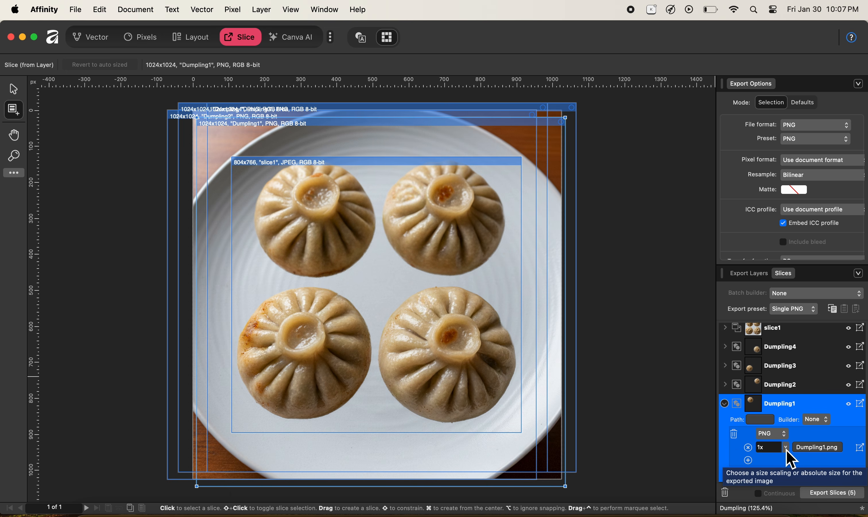
click(785, 447)
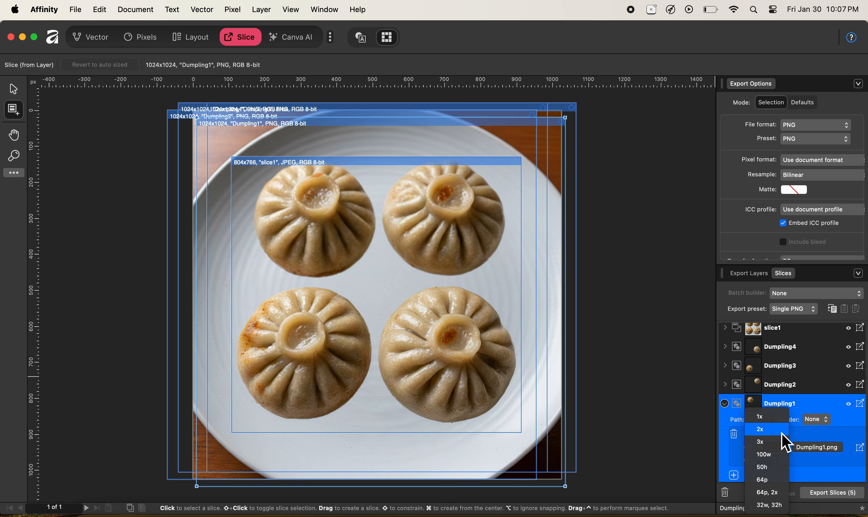
click(781, 433)
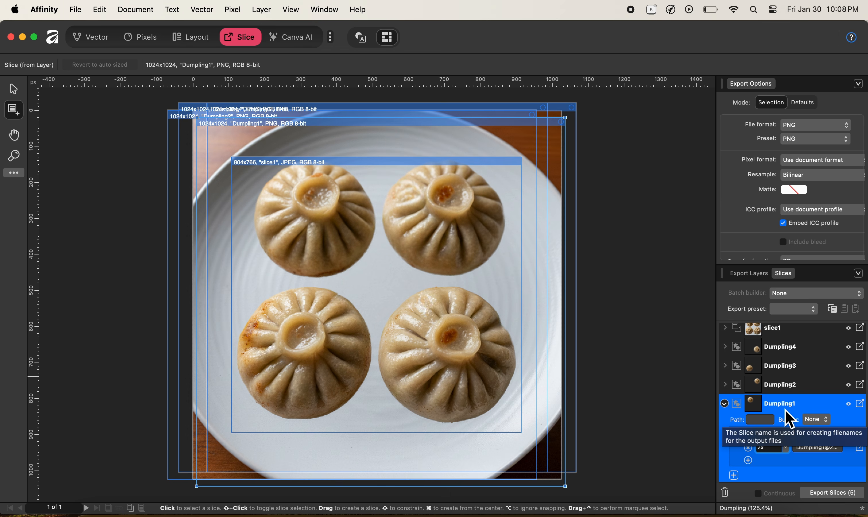
click(784, 449)
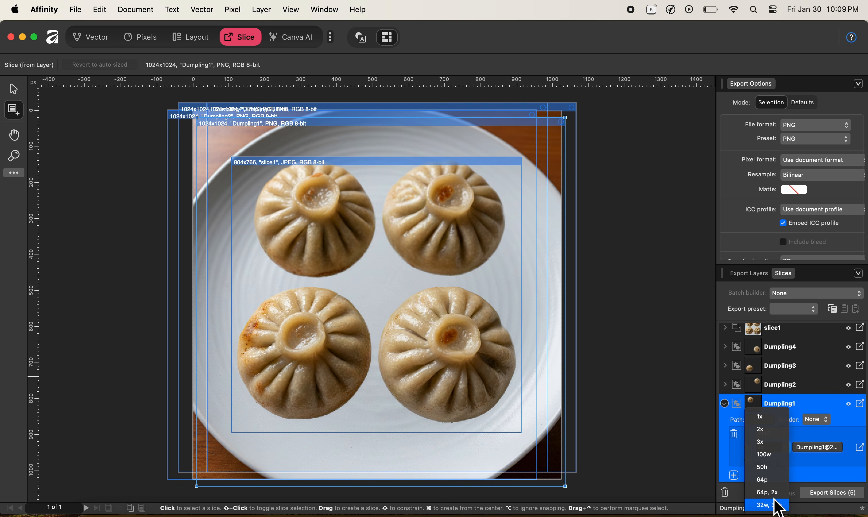
click(774, 504)
click(788, 450)
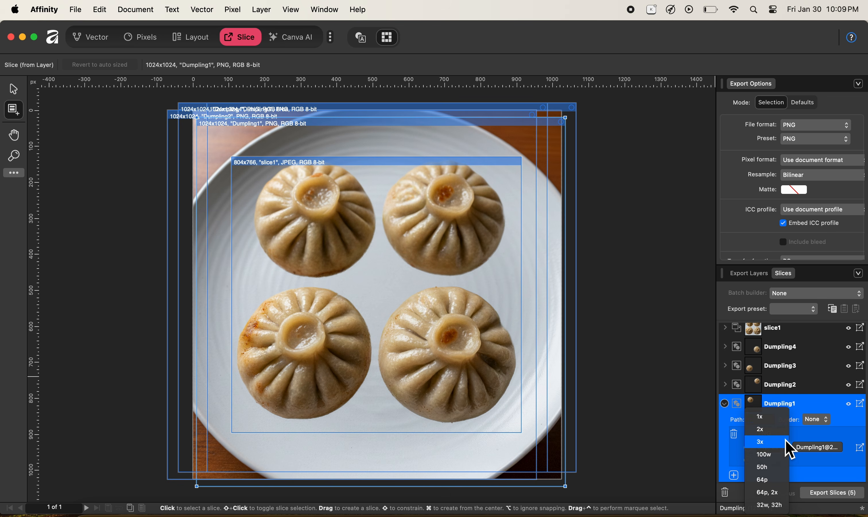
click(786, 441)
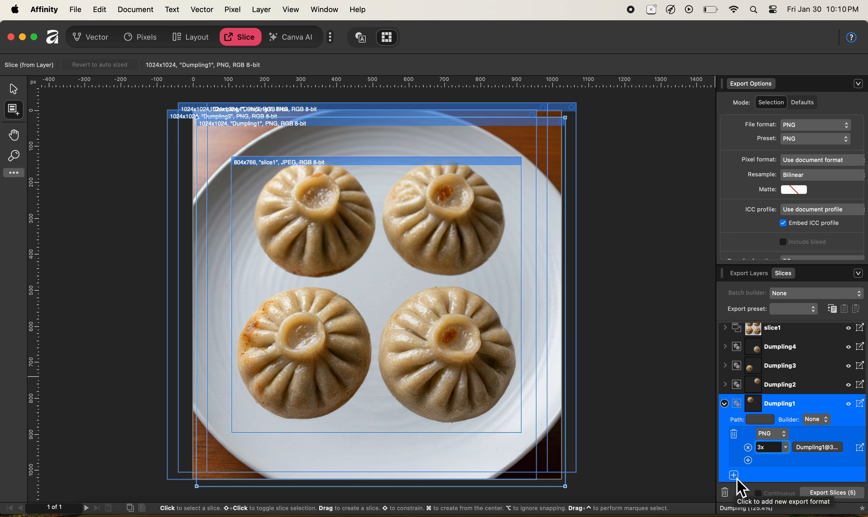
Step: Add a second export format to the Dumpling1 slice and set it to JPEG (Best quality)
click(735, 477)
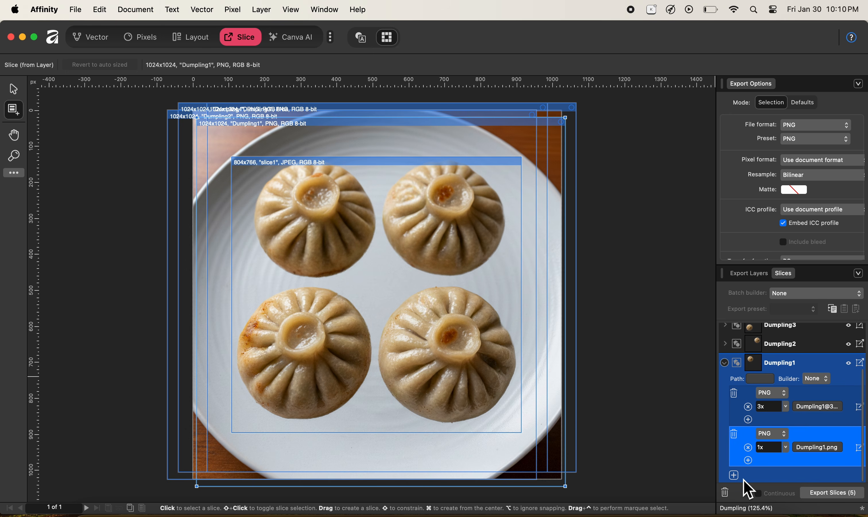
click(777, 437)
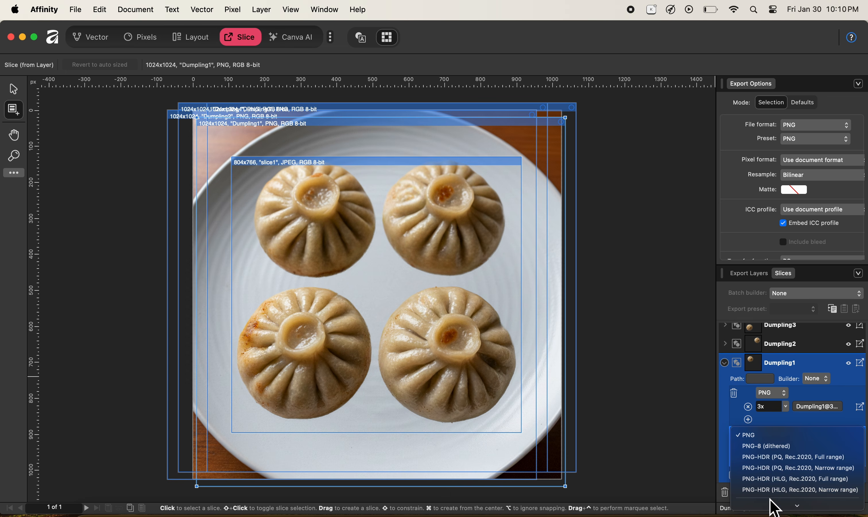
mouse_move(771, 504)
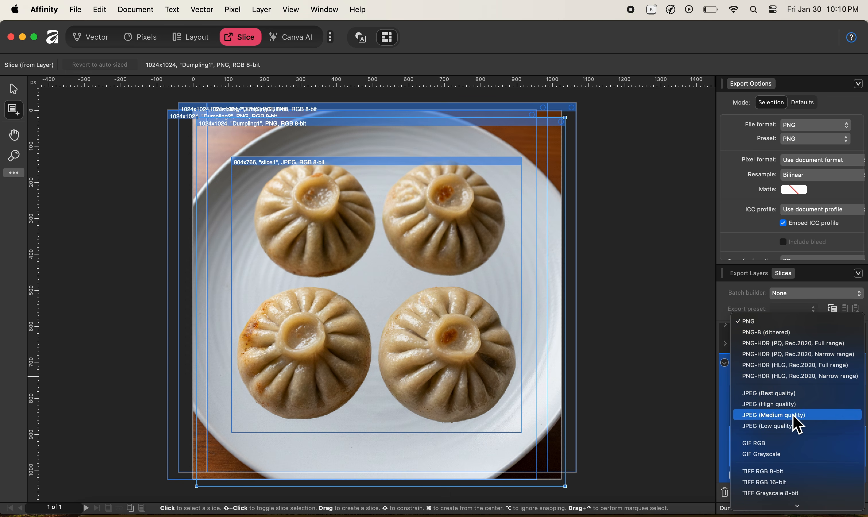
click(796, 394)
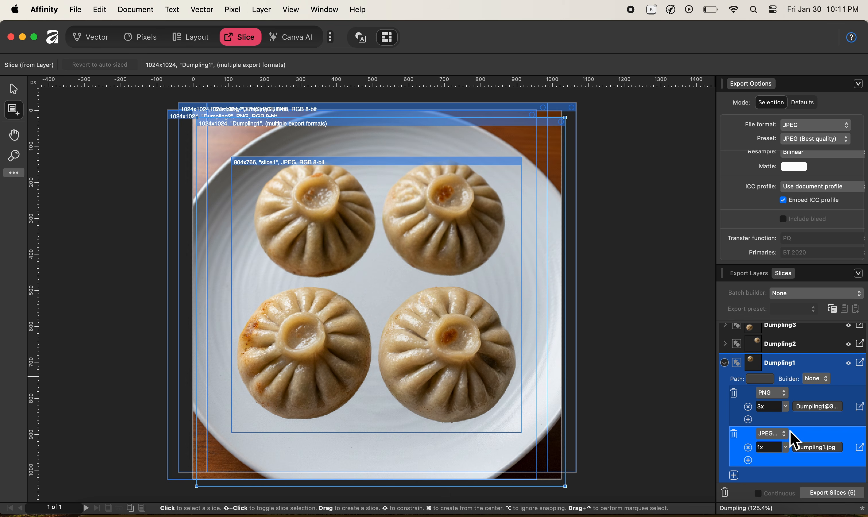
Step: Set the Dumpling1 JPEG format's export size to 64p and delete that format from the slice
click(787, 448)
click(787, 449)
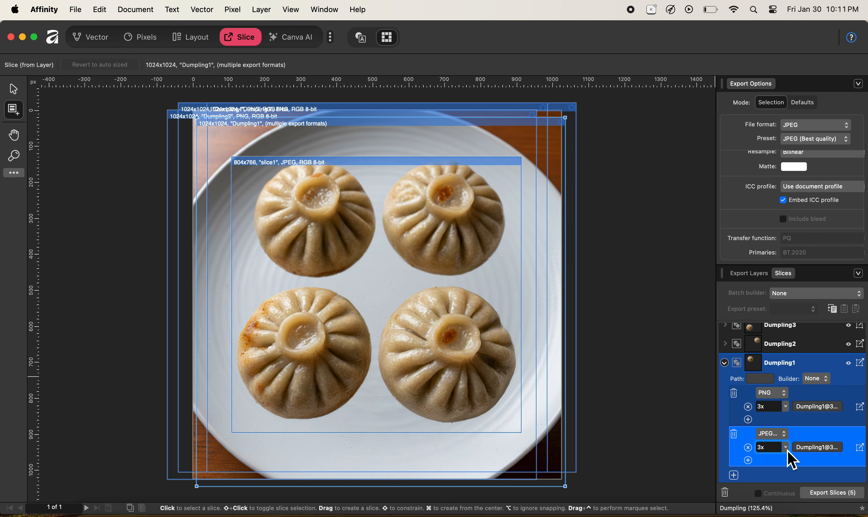
click(787, 447)
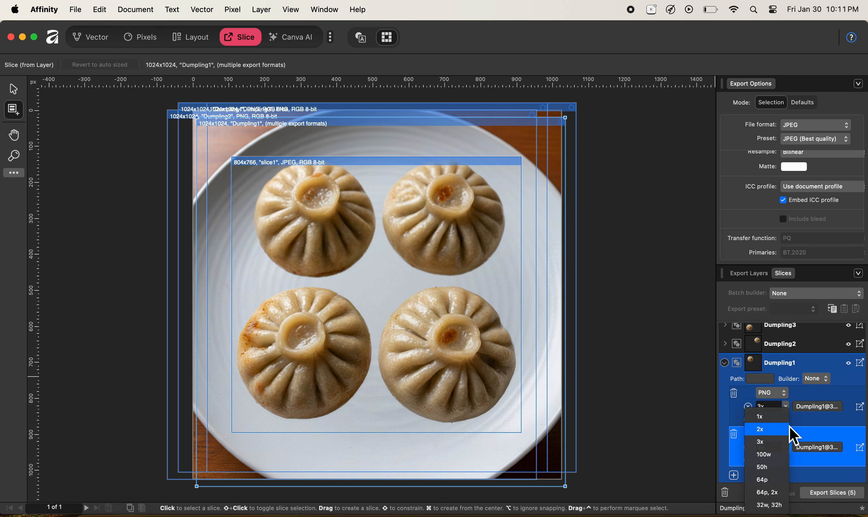
click(780, 482)
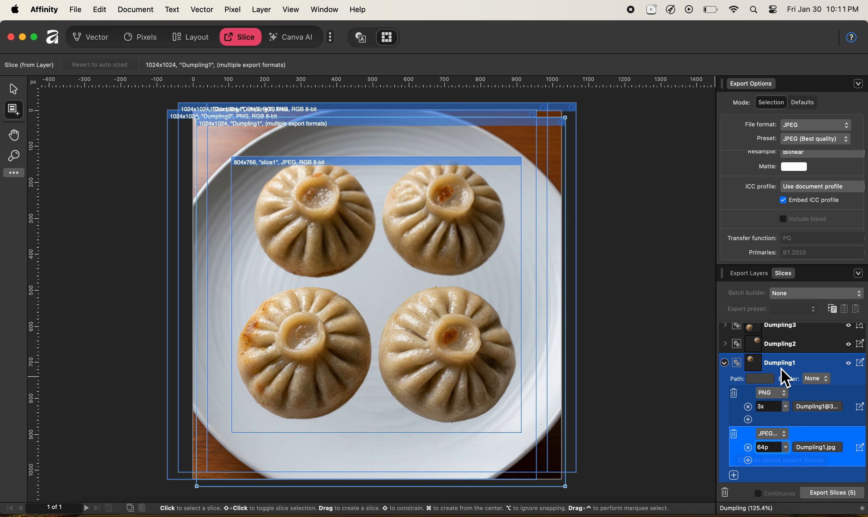
click(736, 435)
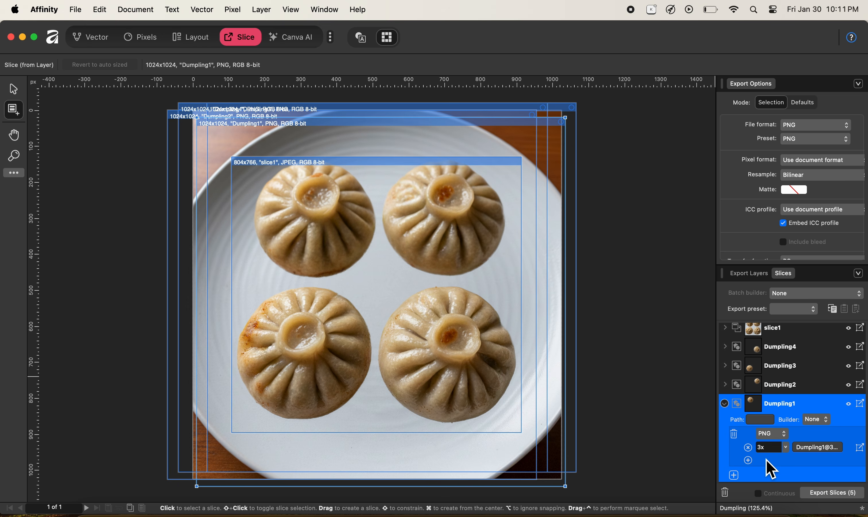
Step: Add a 64p export size to Dumpling1's PNG format and export the slice into the Exported folder on the Desktop
click(751, 463)
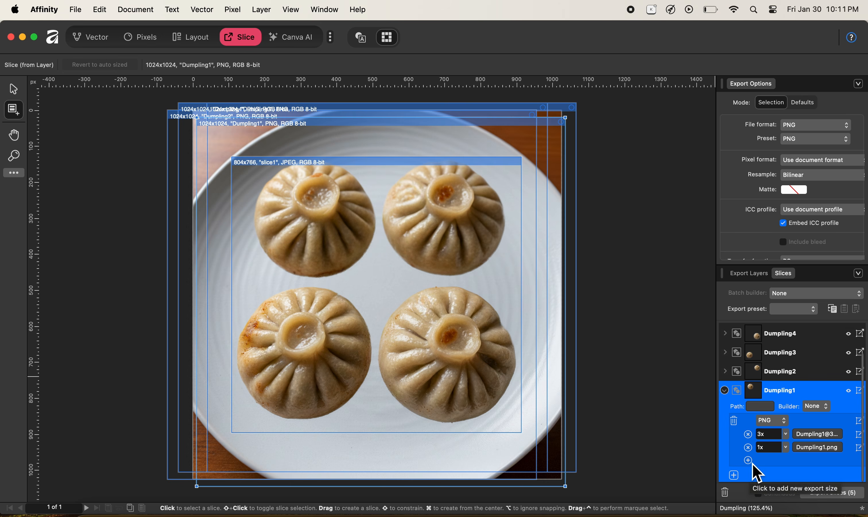
click(788, 452)
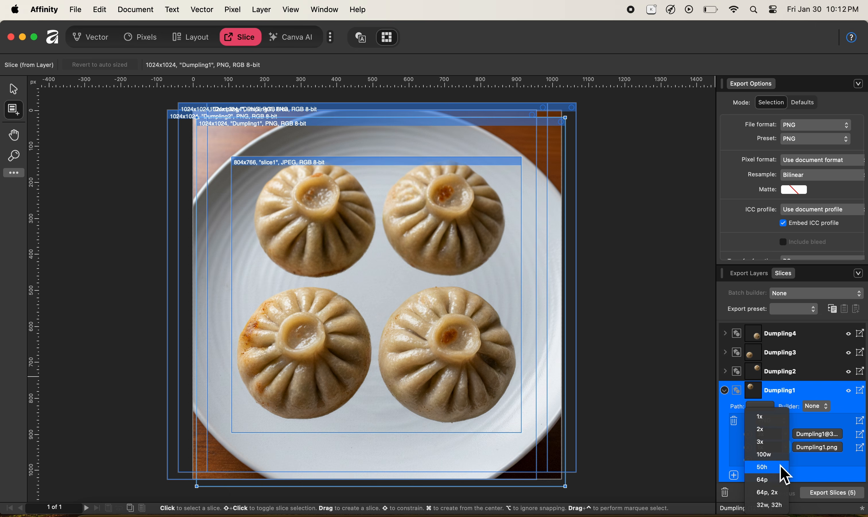
click(778, 479)
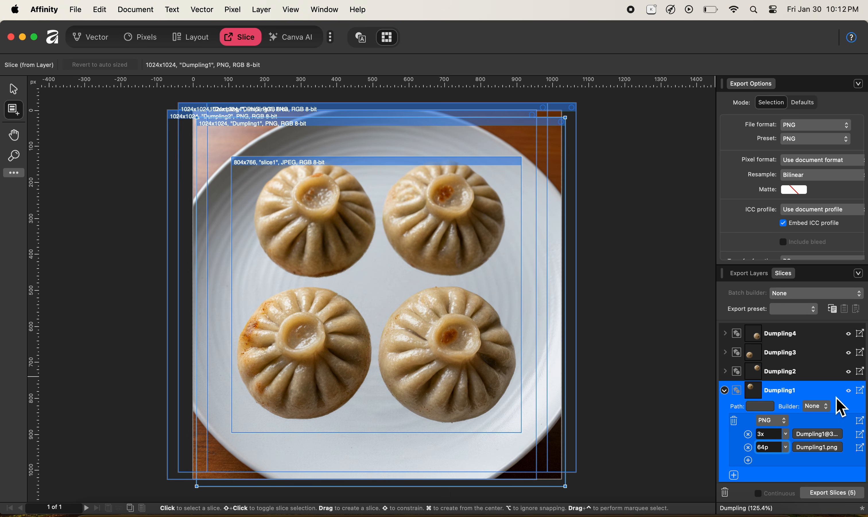
click(860, 391)
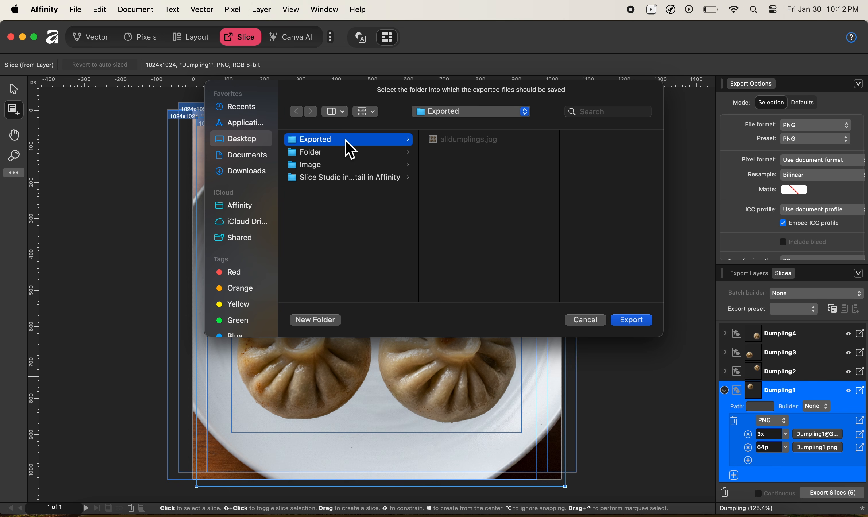
click(633, 321)
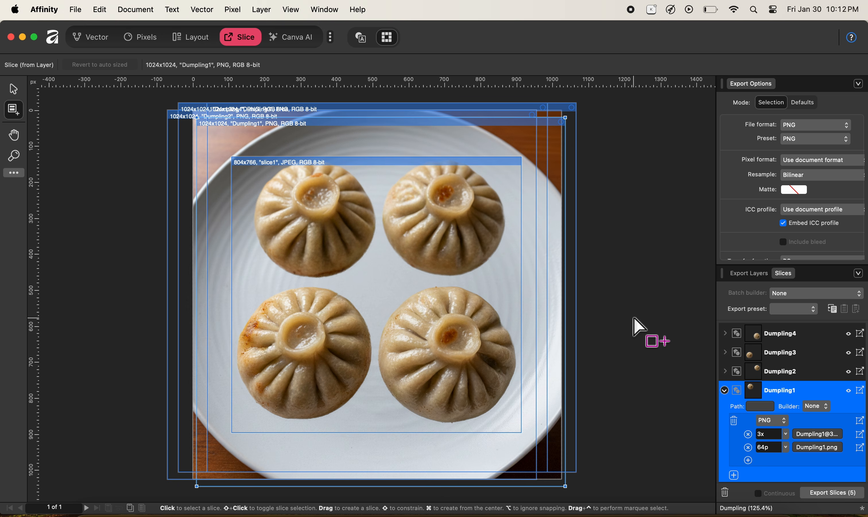
click(93, 512)
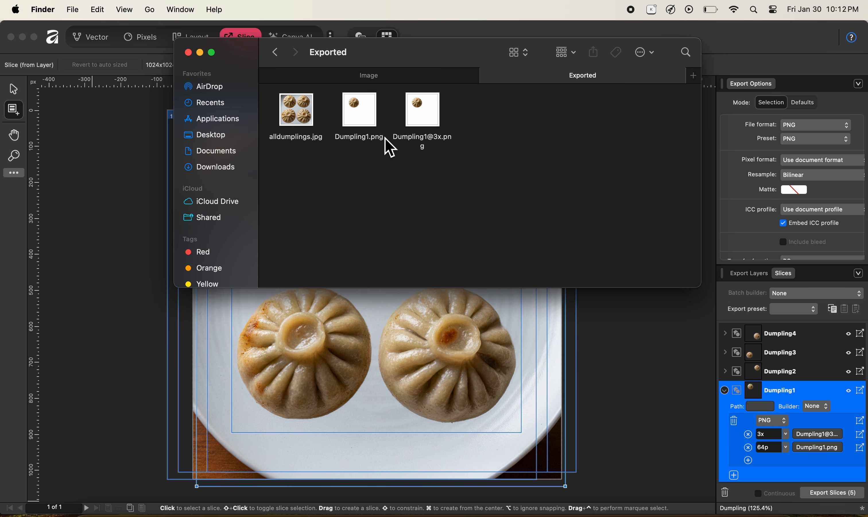
click(361, 110)
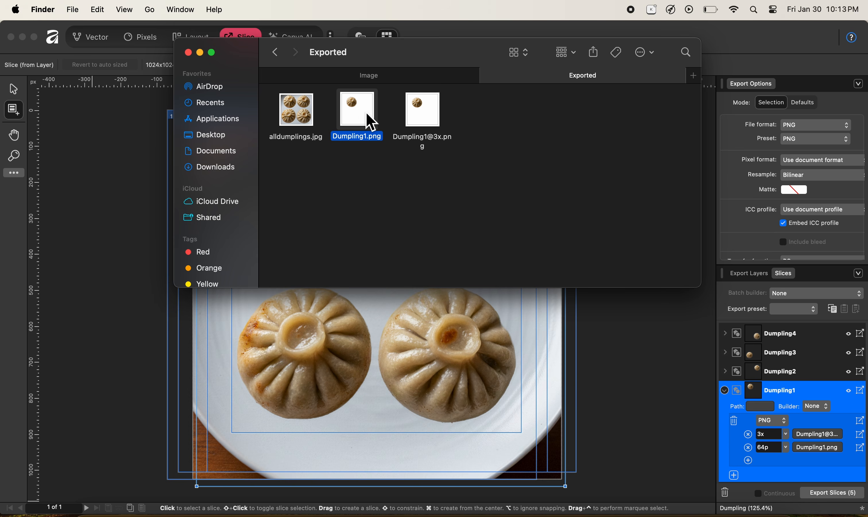
click(422, 122)
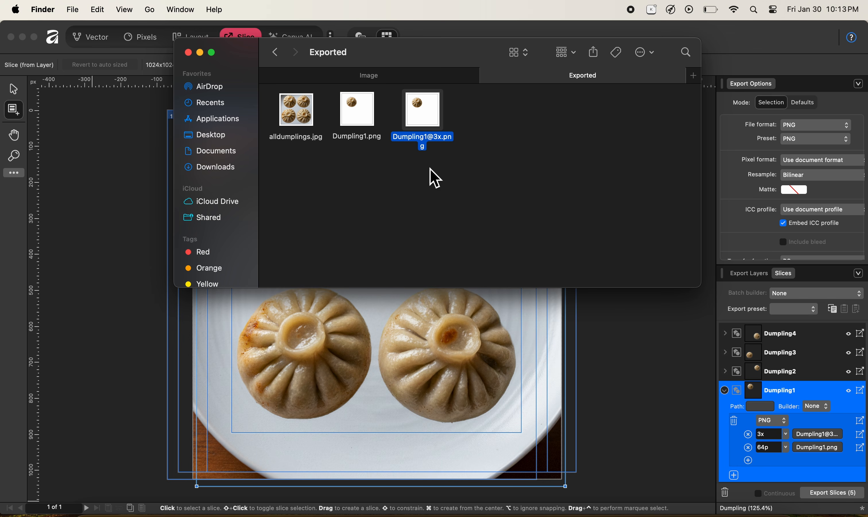
click(657, 375)
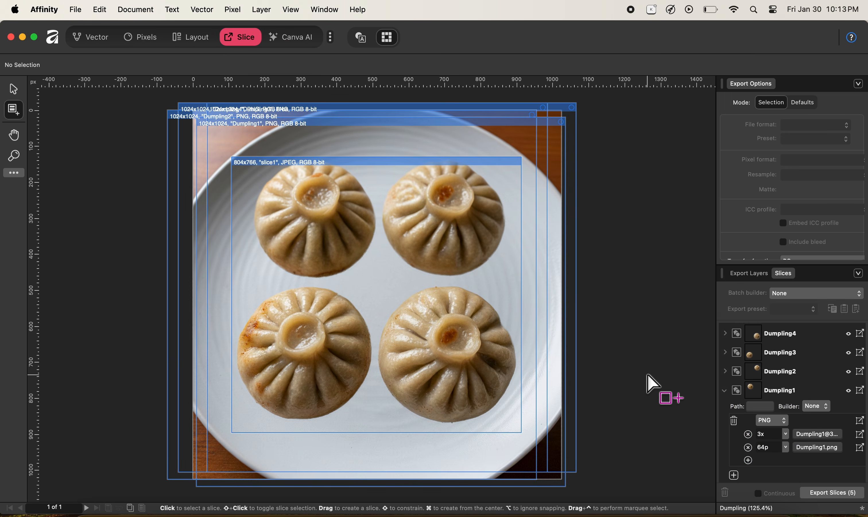
Step: Copy the export setup of the Dumpling1 slice and paste it onto the Dumpling2, Dumpling3 and Dumpling4 slices
click(813, 393)
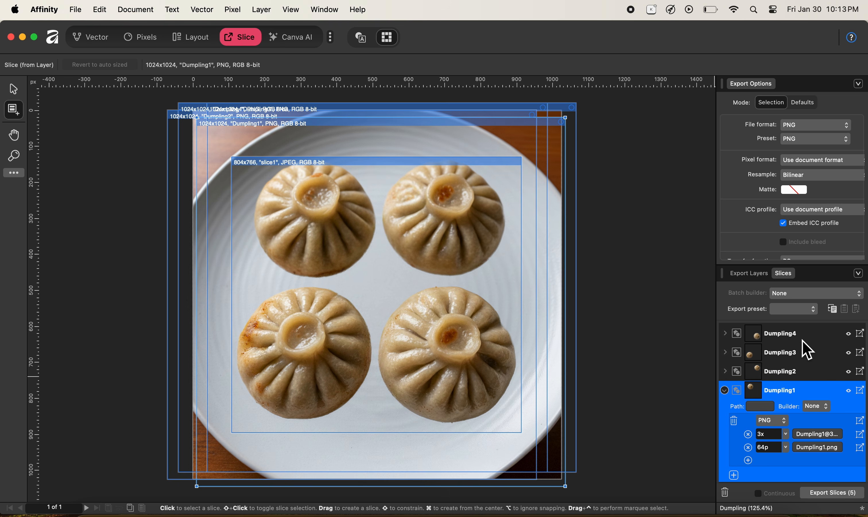
double_click(782, 391)
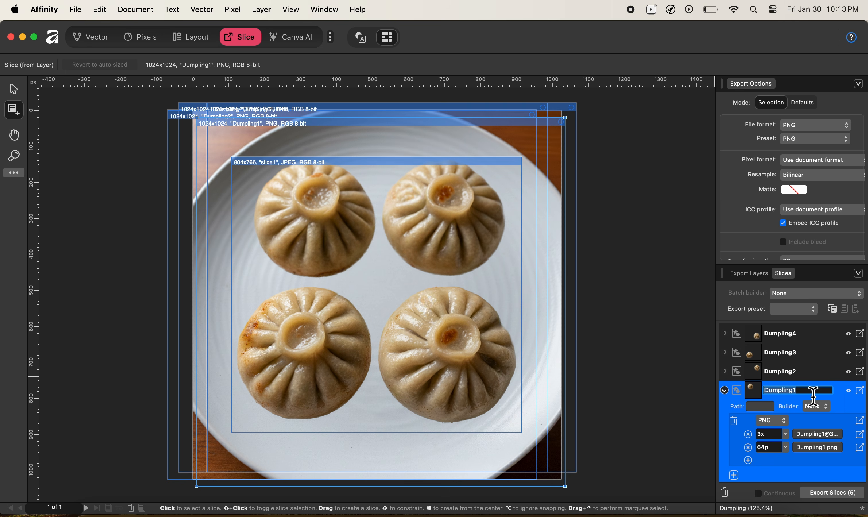
click(834, 395)
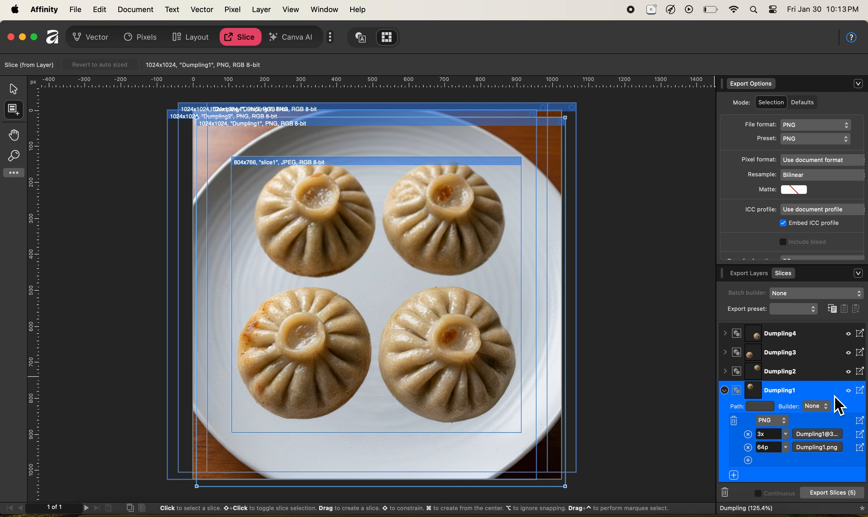
click(834, 309)
click(808, 378)
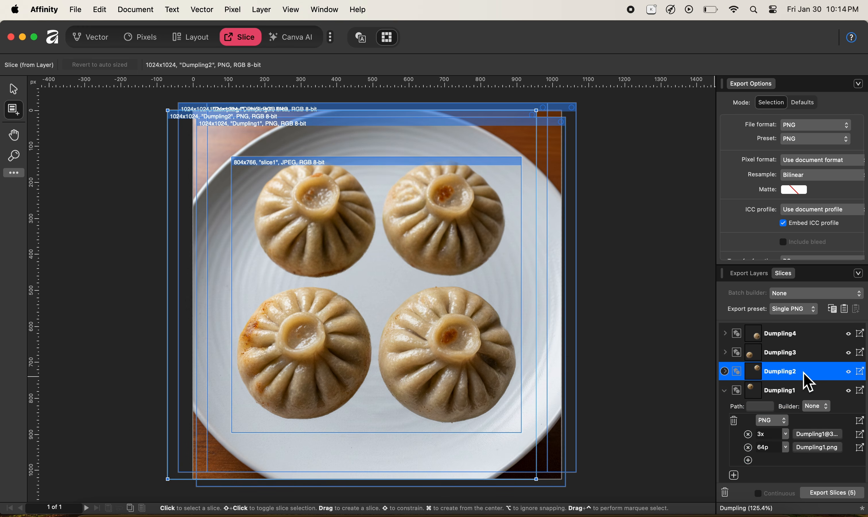
shift+click(804, 335)
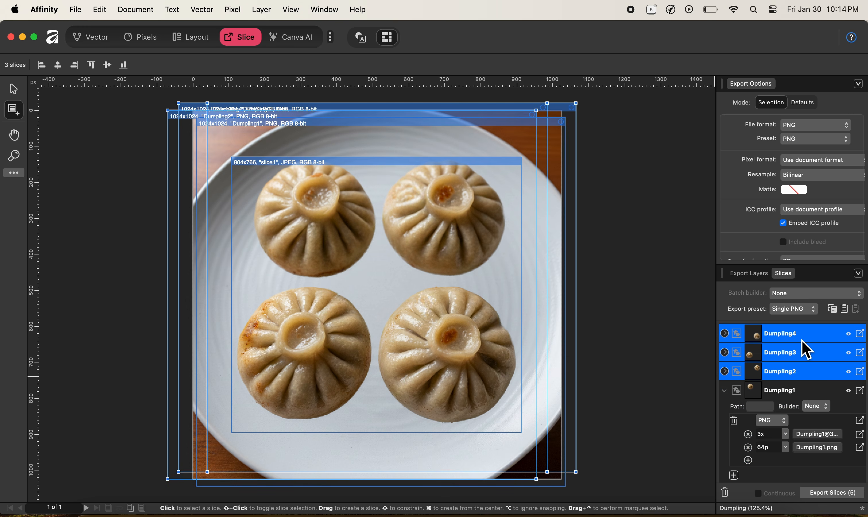
click(846, 310)
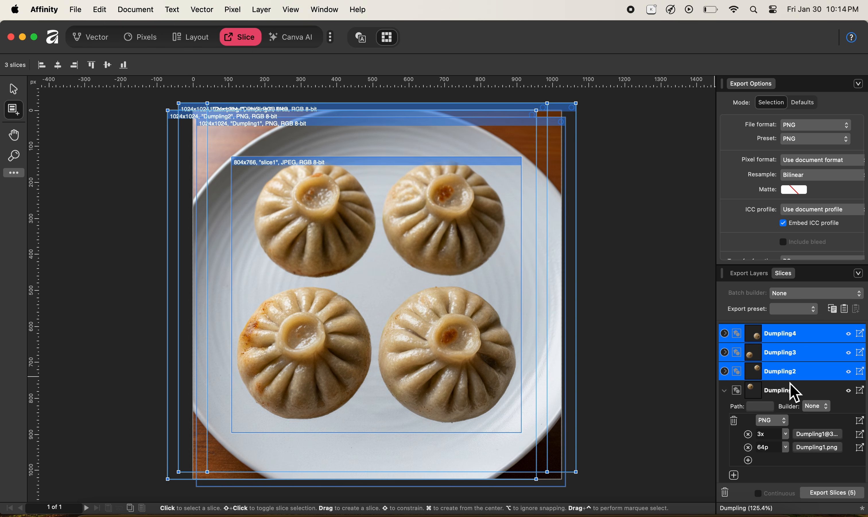
Step: Expand the Dumpling2, Dumpling3 and Dumpling4 slices to check their export formats and sizes, and collapse them again
click(727, 374)
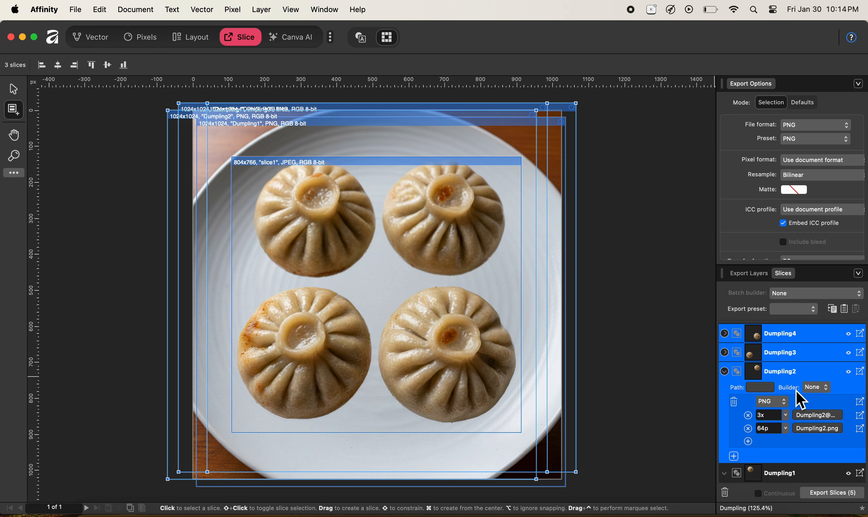
click(726, 352)
click(725, 334)
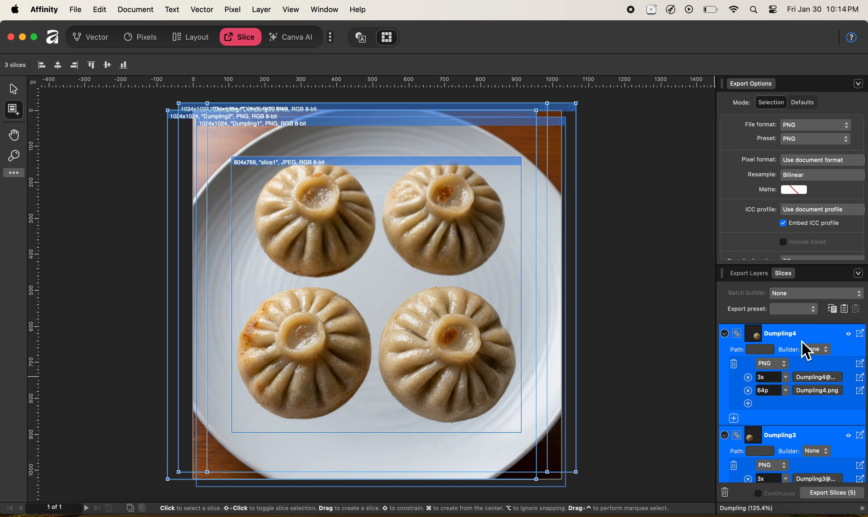
click(725, 336)
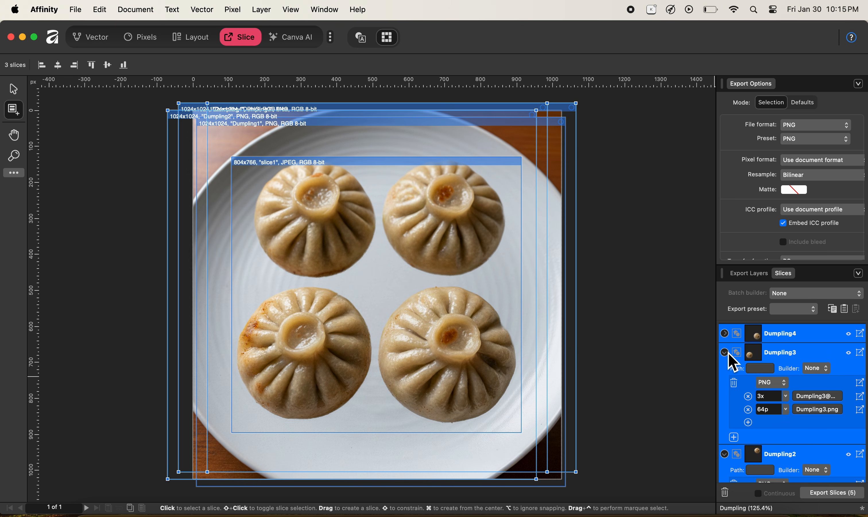
click(724, 352)
click(727, 373)
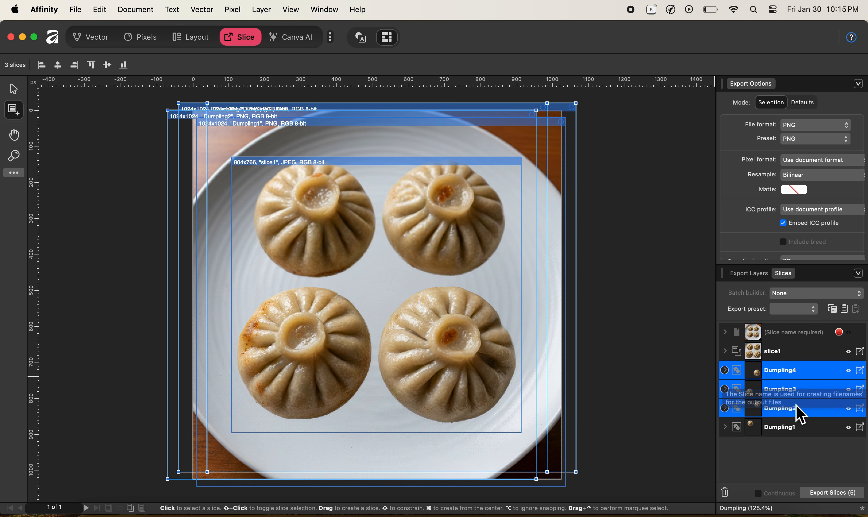
Step: Export all five slices into the Exported folder on the Desktop, overwriting the existing Dumpling1 files, and view the exported files in Finder
click(823, 494)
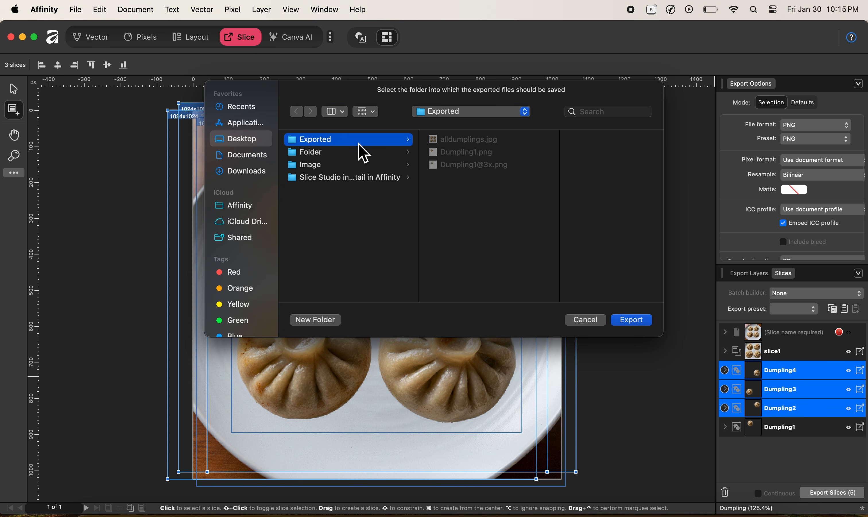
click(644, 321)
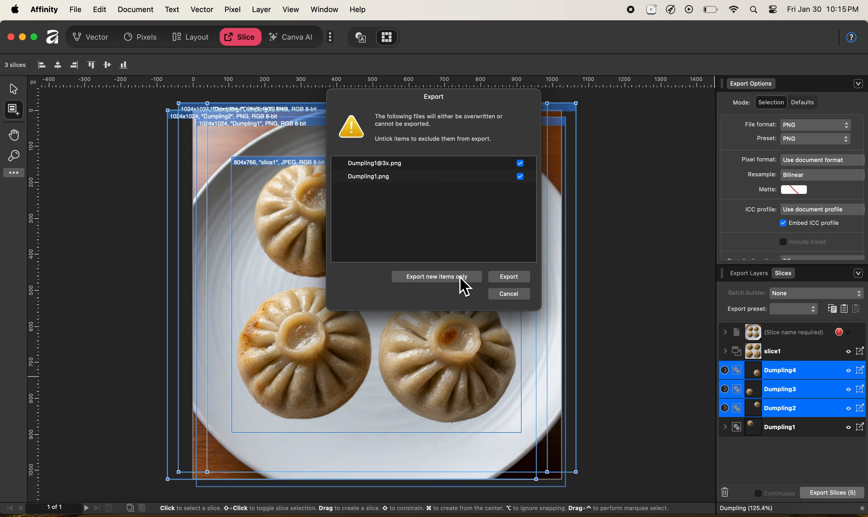
click(512, 278)
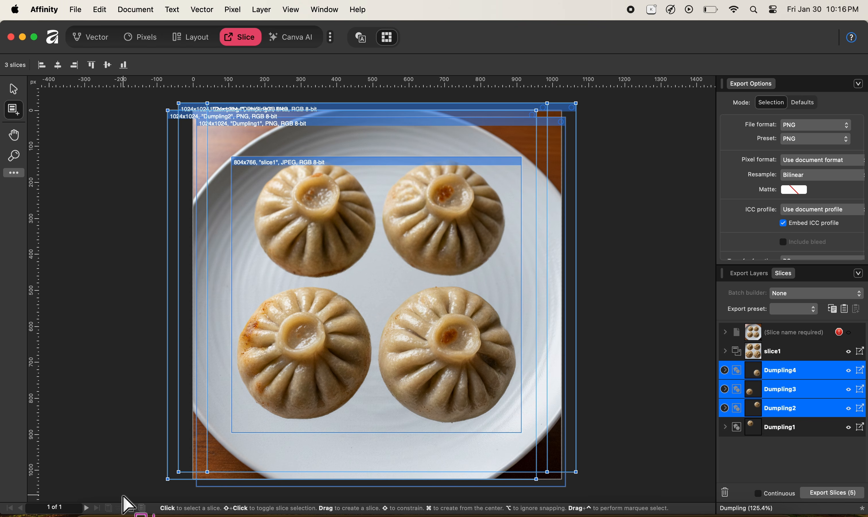
click(93, 514)
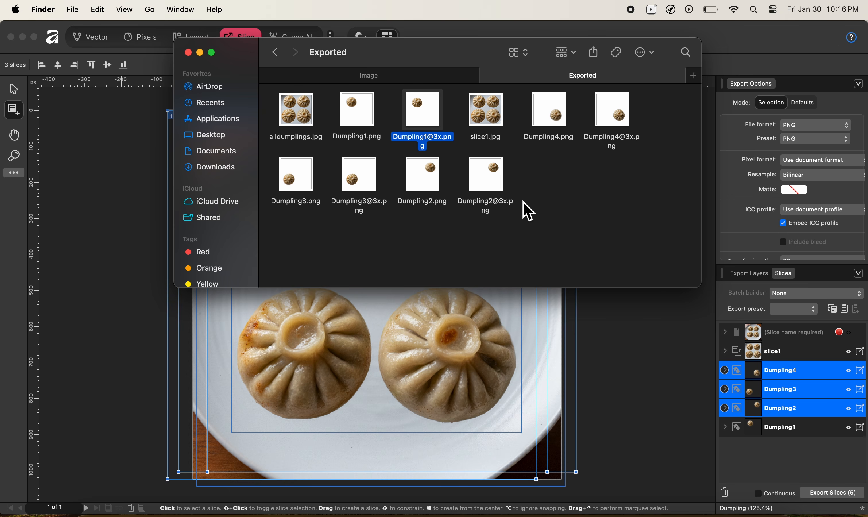
Step: Return to Affinity, clear the slice selection and turn on continuous exporting of the slices
click(738, 458)
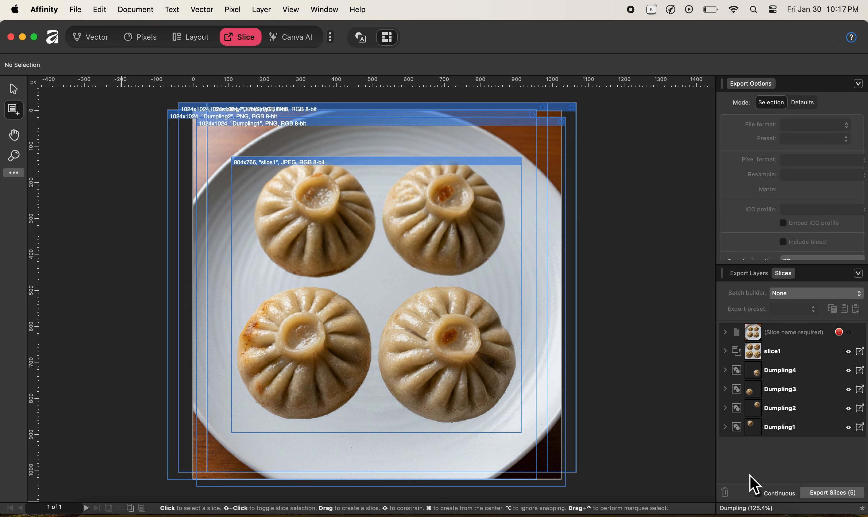
click(761, 494)
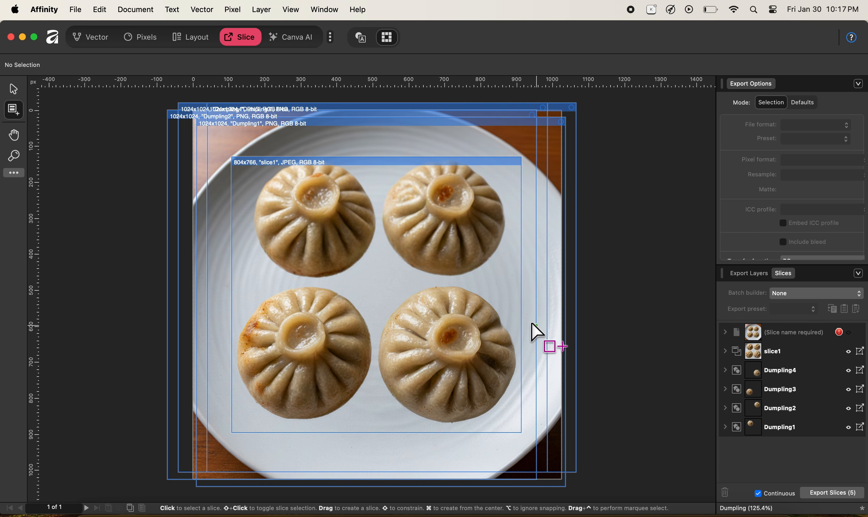
Step: Switch to the Pixels studio and add a Curves adjustment above the Dumpling1 layer
click(142, 40)
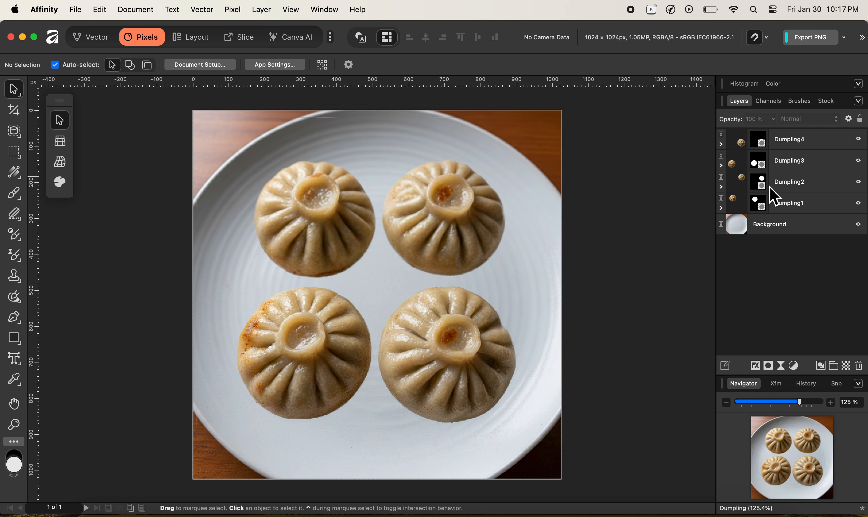
click(795, 205)
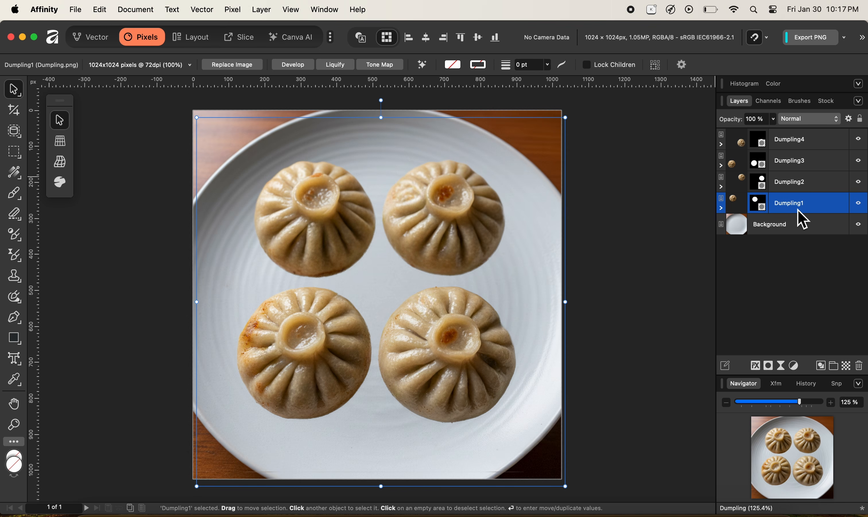
click(795, 366)
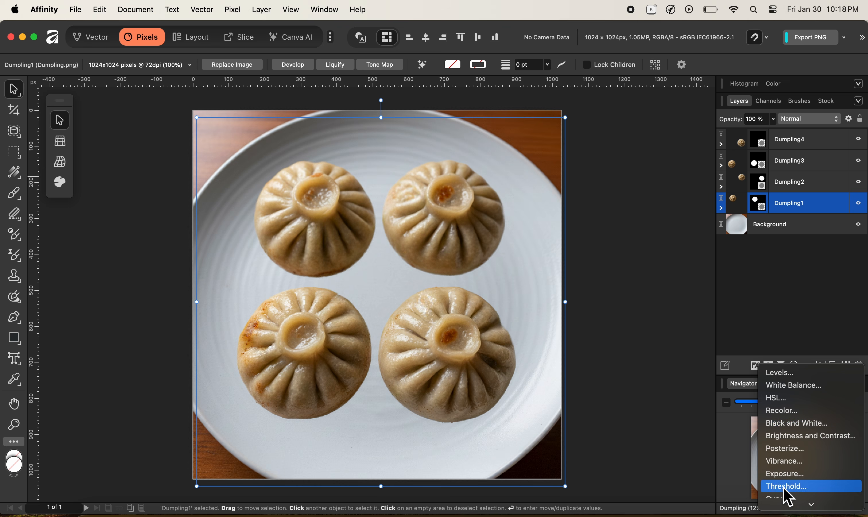
mouse_move(783, 499)
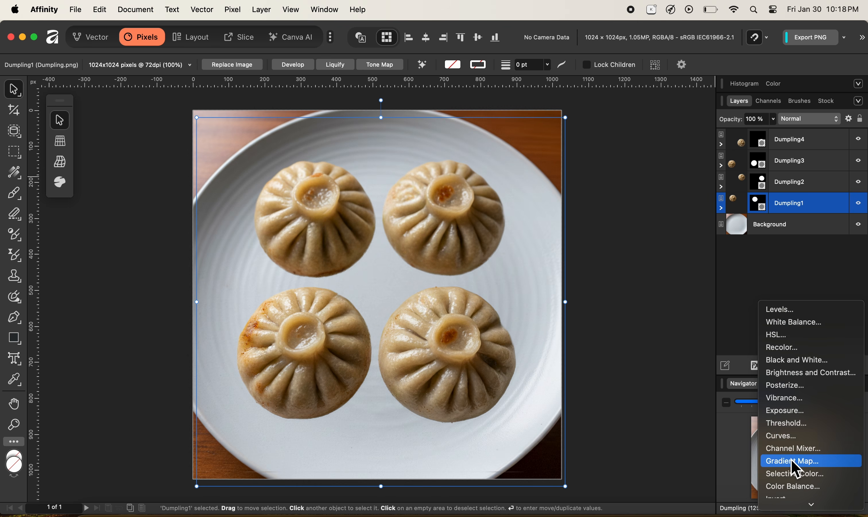
click(788, 436)
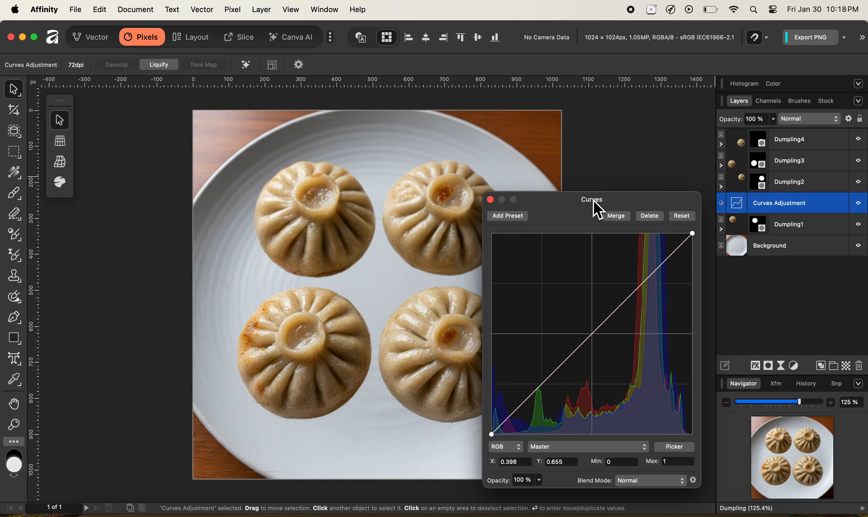
Step: Brighten the midtones by raising the middle of the master curve to about X 0.405, Y 0.616, and close the Curves settings
drag(595, 199, 660, 149)
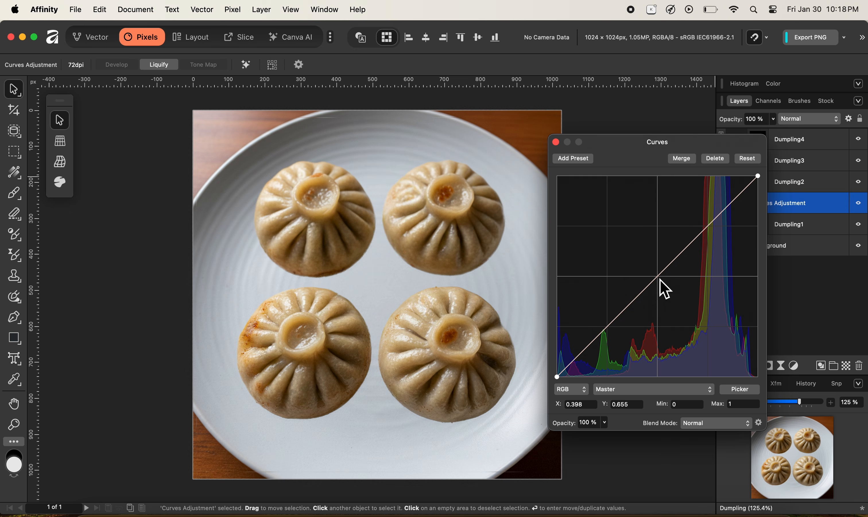
drag(659, 279, 640, 255)
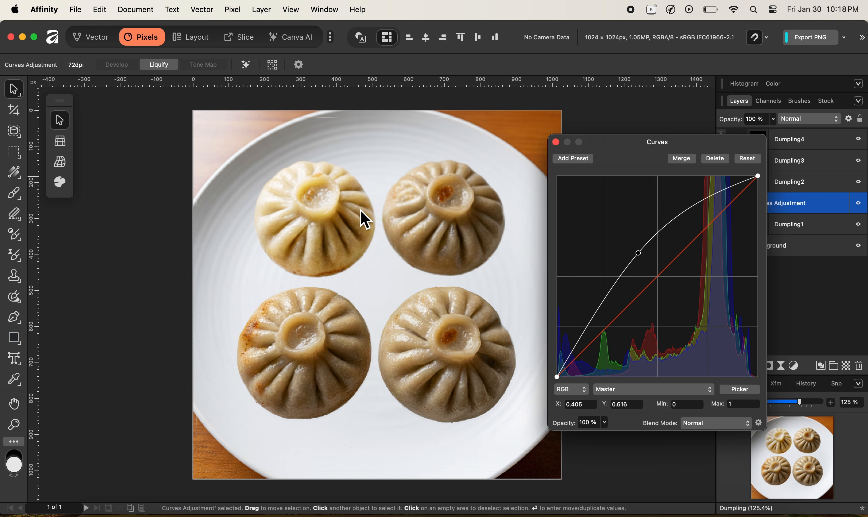
click(556, 142)
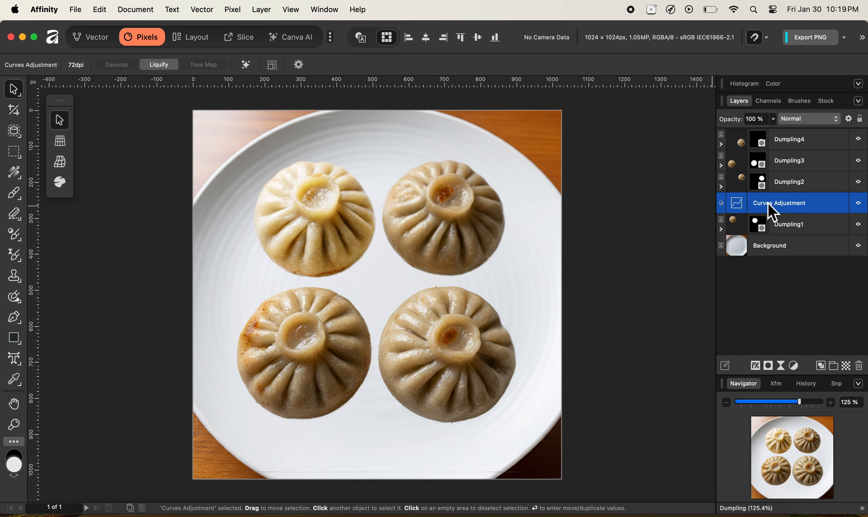
Step: Compare the image without and with the Curves adjustment, and nest the adjustment inside the Dumpling1 layer
click(860, 208)
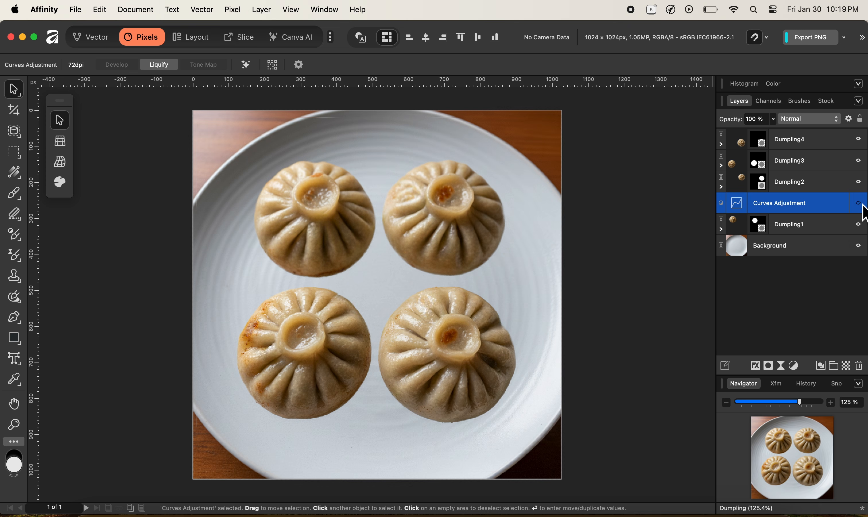
click(860, 207)
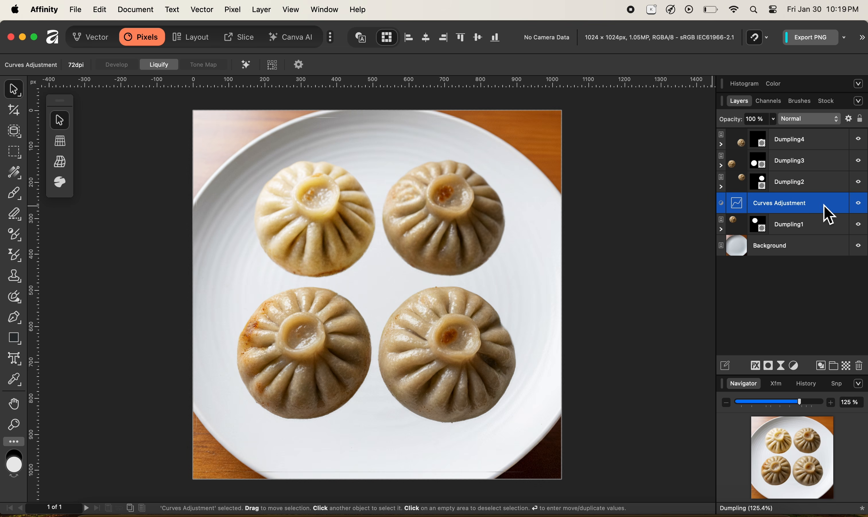
drag(824, 205, 824, 227)
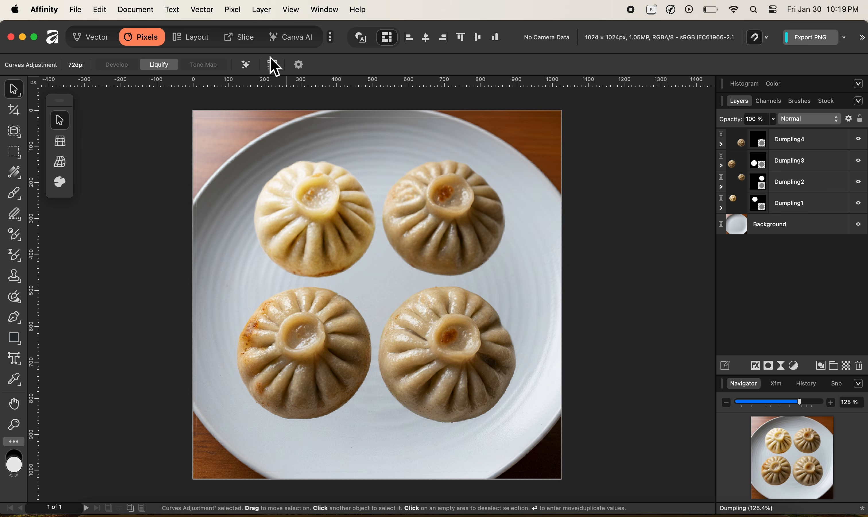
Step: Return to the Slice studio, open Dumpling1.png from the Exported folder in Preview, inspect the re-exported dumpling up close, and close the file
click(243, 37)
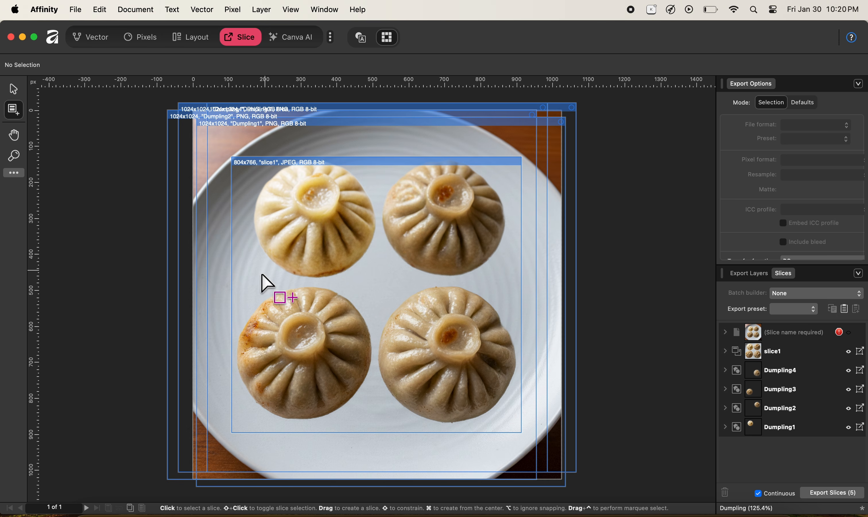
click(93, 511)
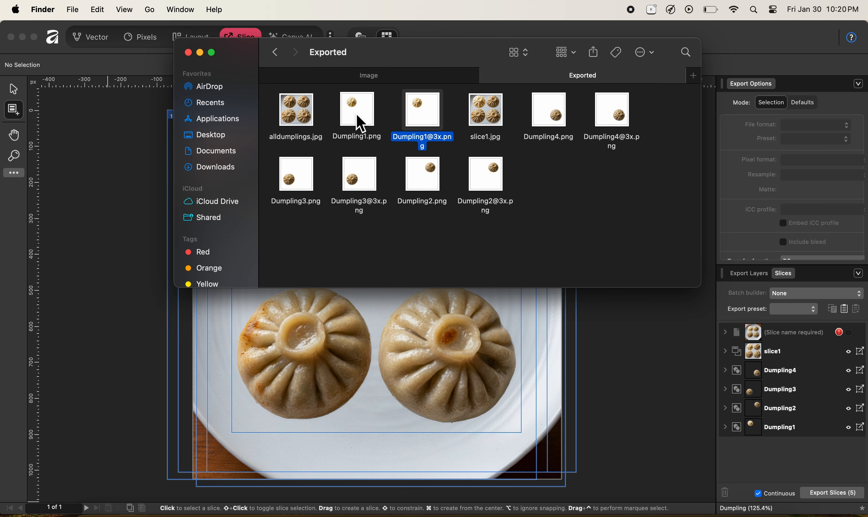
click(359, 121)
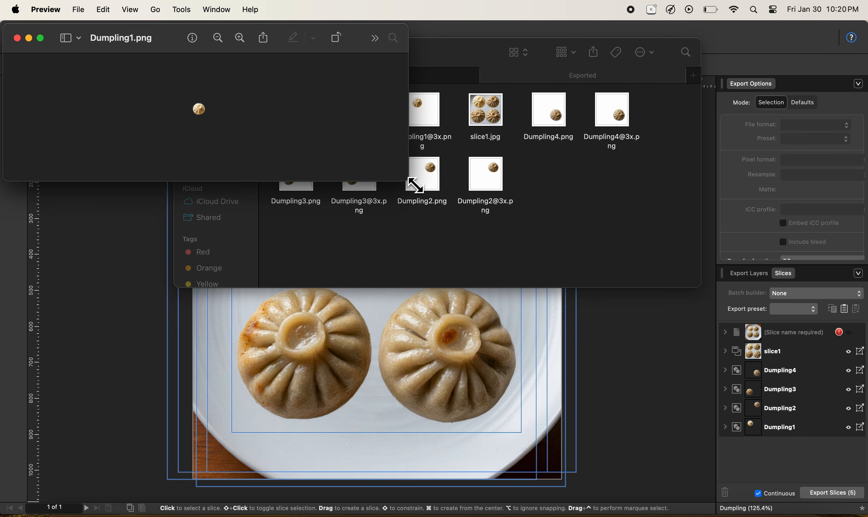
click(240, 39)
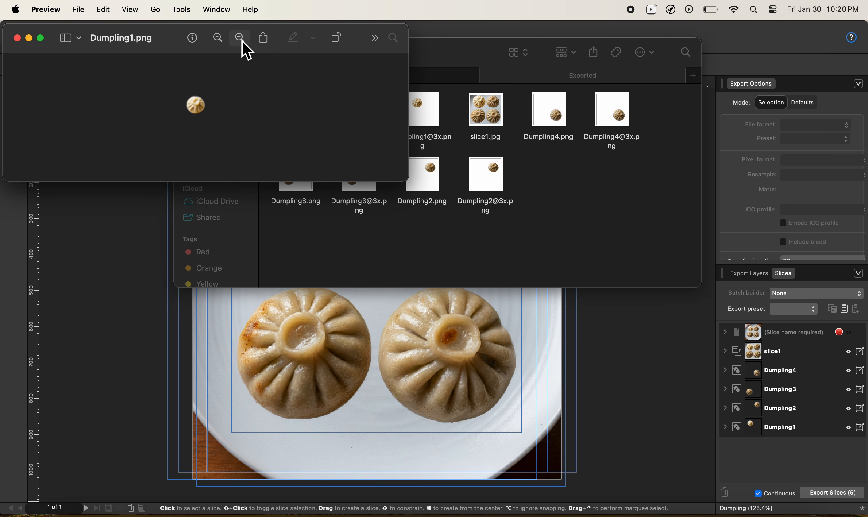
click(240, 38)
click(240, 38)
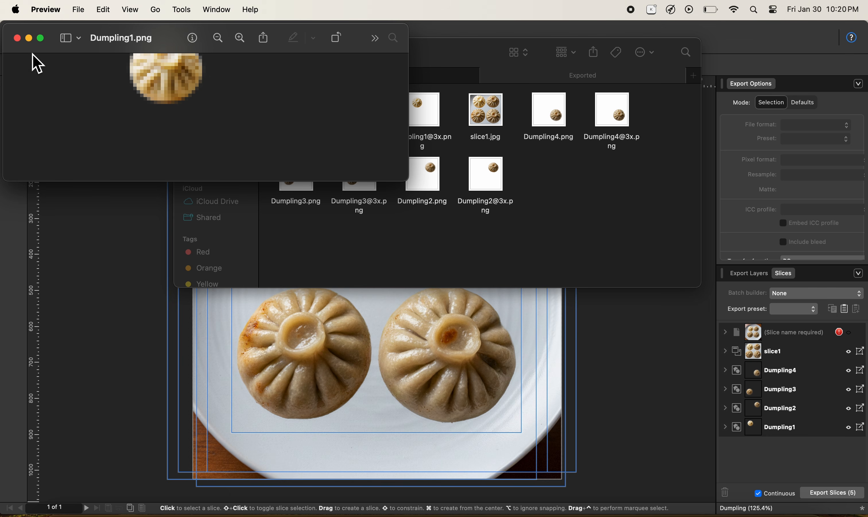
click(17, 38)
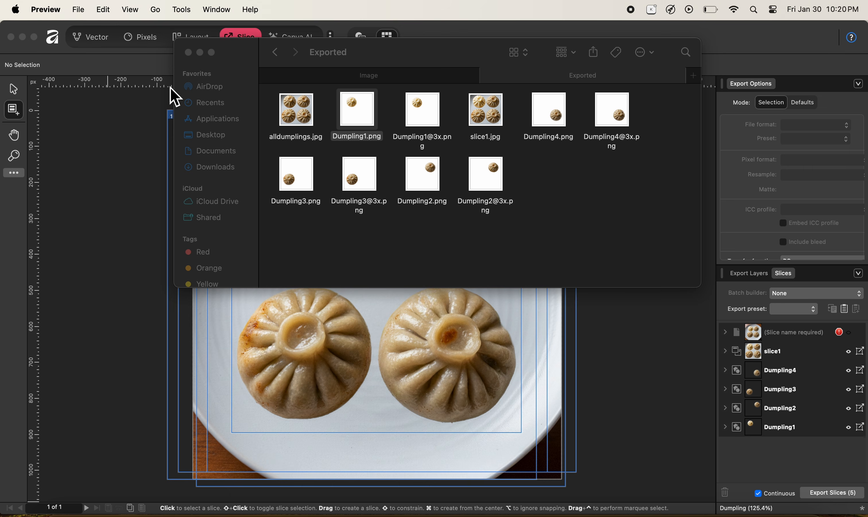
Step: Open slice1.jpg from the Exported folder in Preview, check the first dumpling's brightness, close the image and return to Affinity
double_click(492, 110)
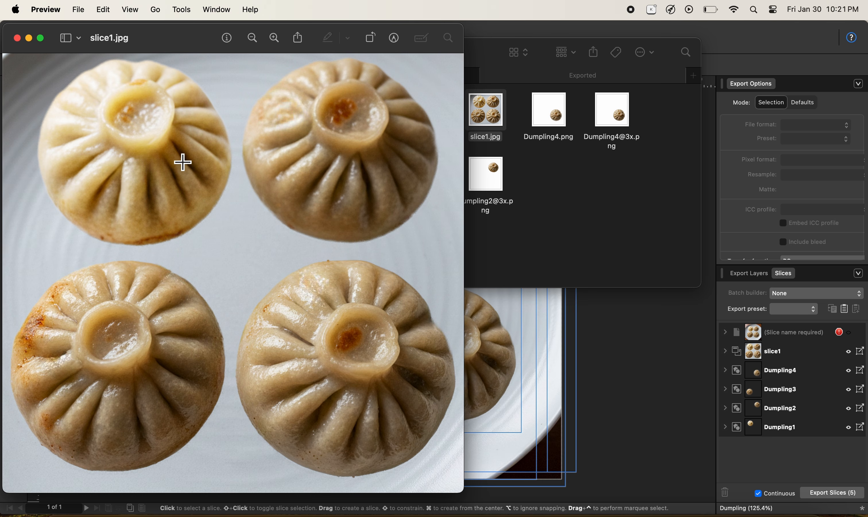
click(545, 190)
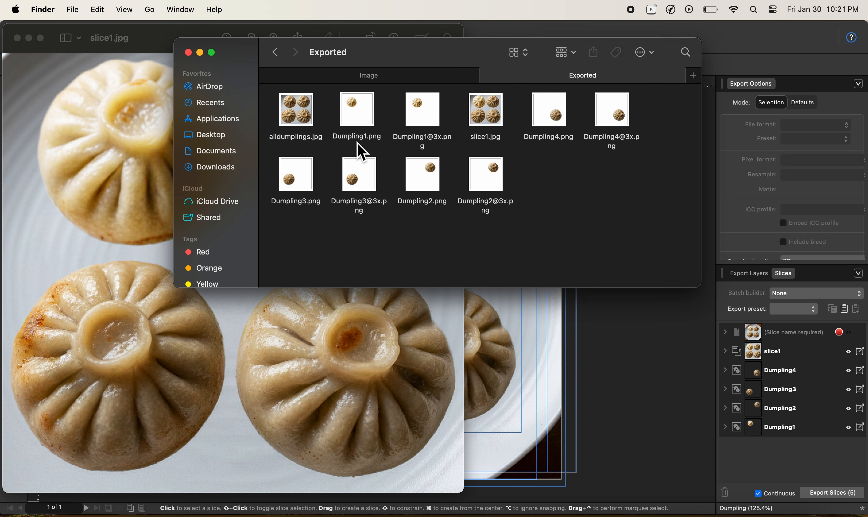
click(151, 44)
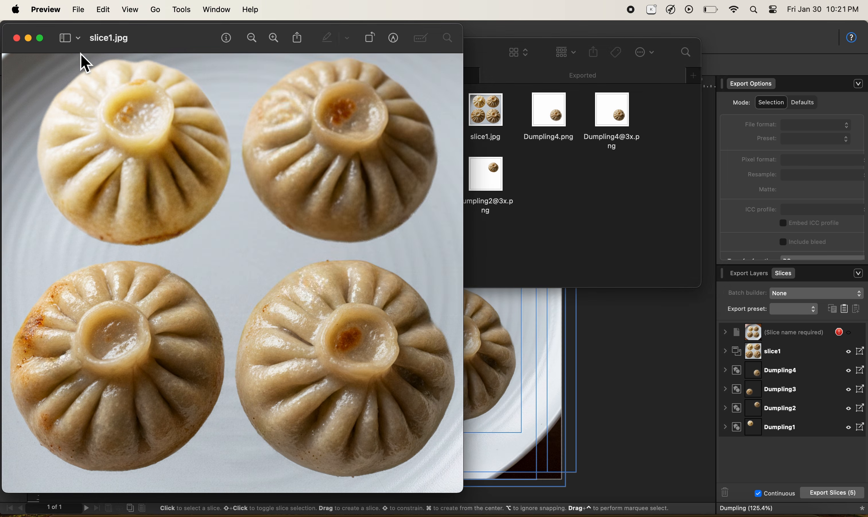
click(16, 38)
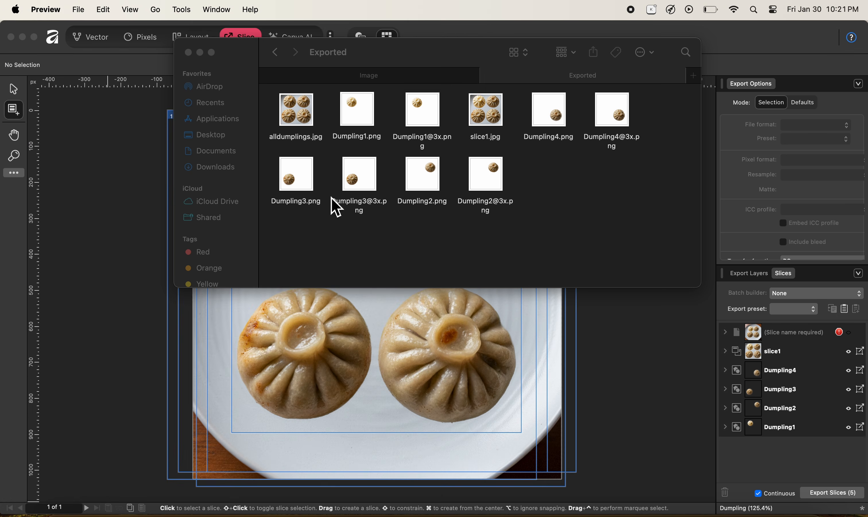
click(678, 393)
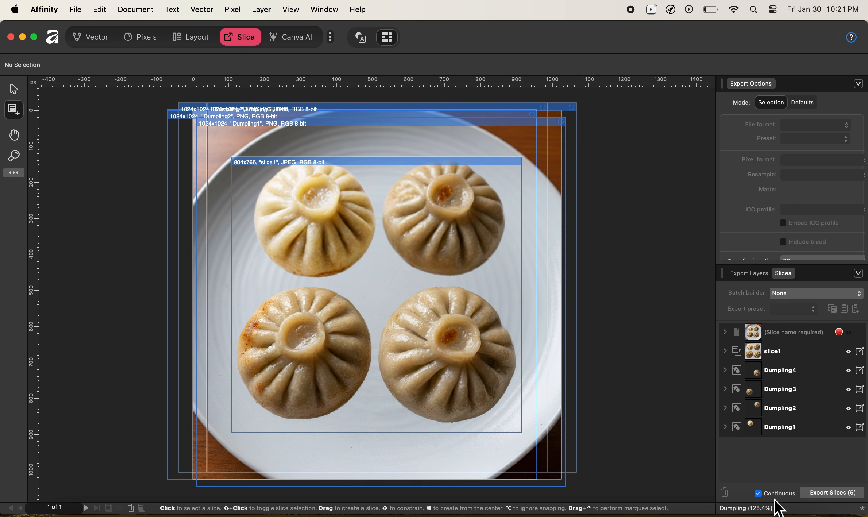